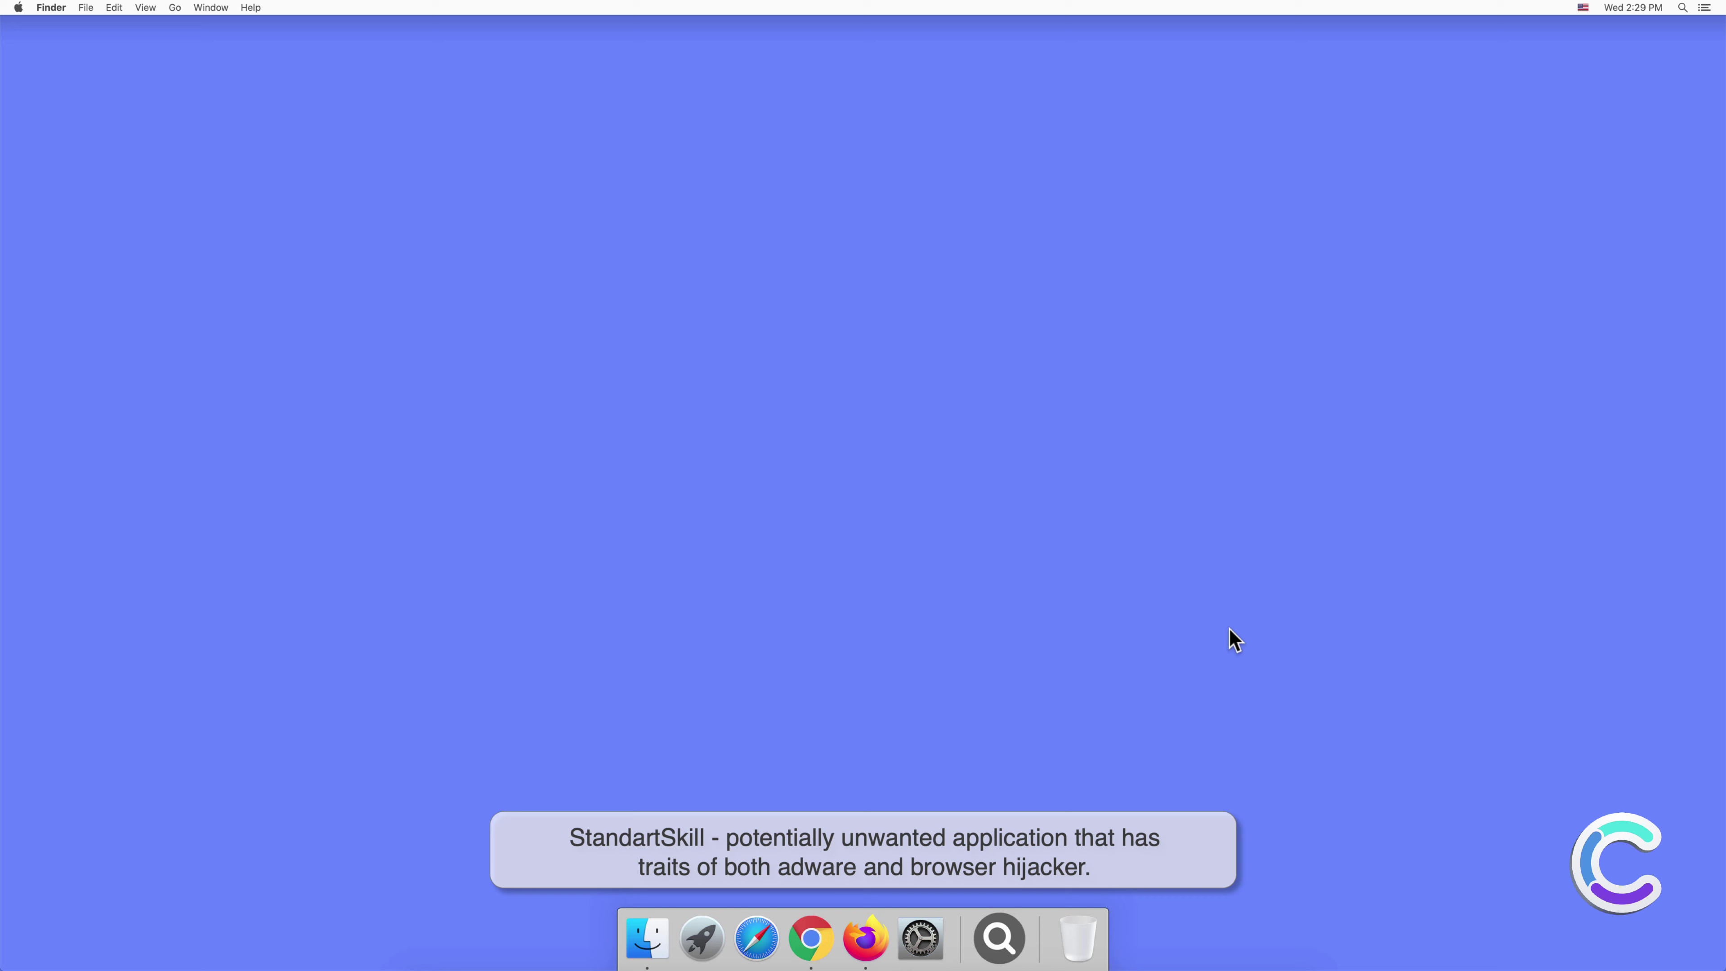
Step: Check the Applications folder contents in a Finder window, then close it
click(647, 937)
click(653, 381)
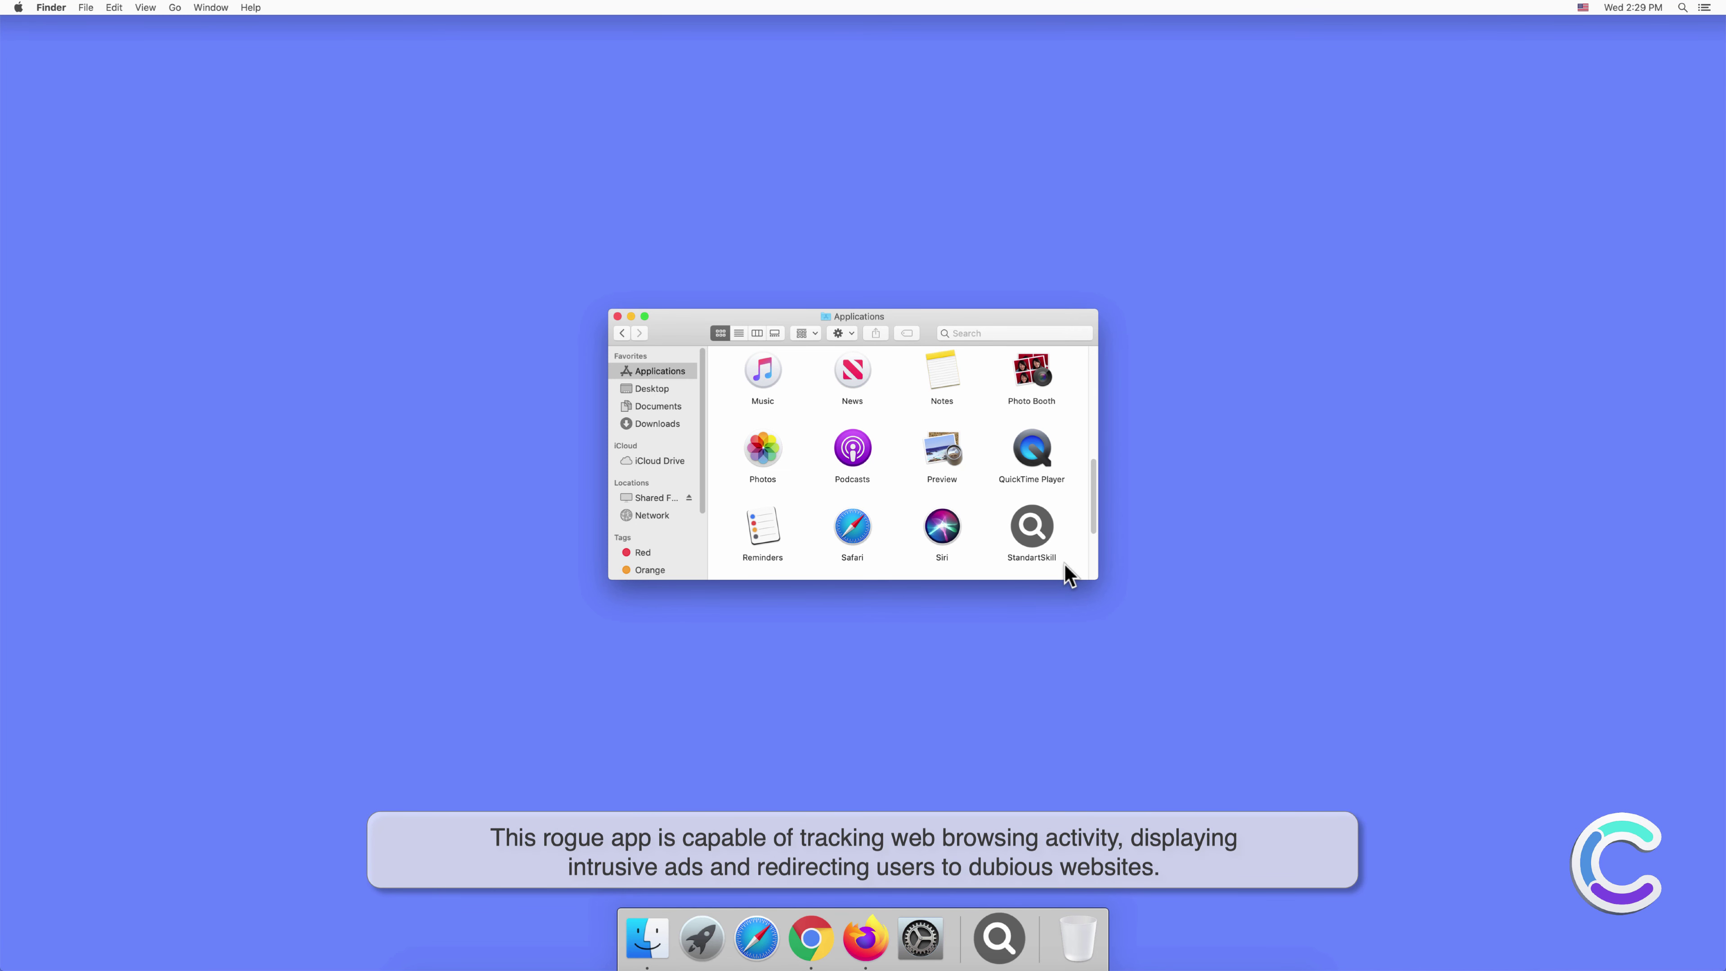
click(617, 317)
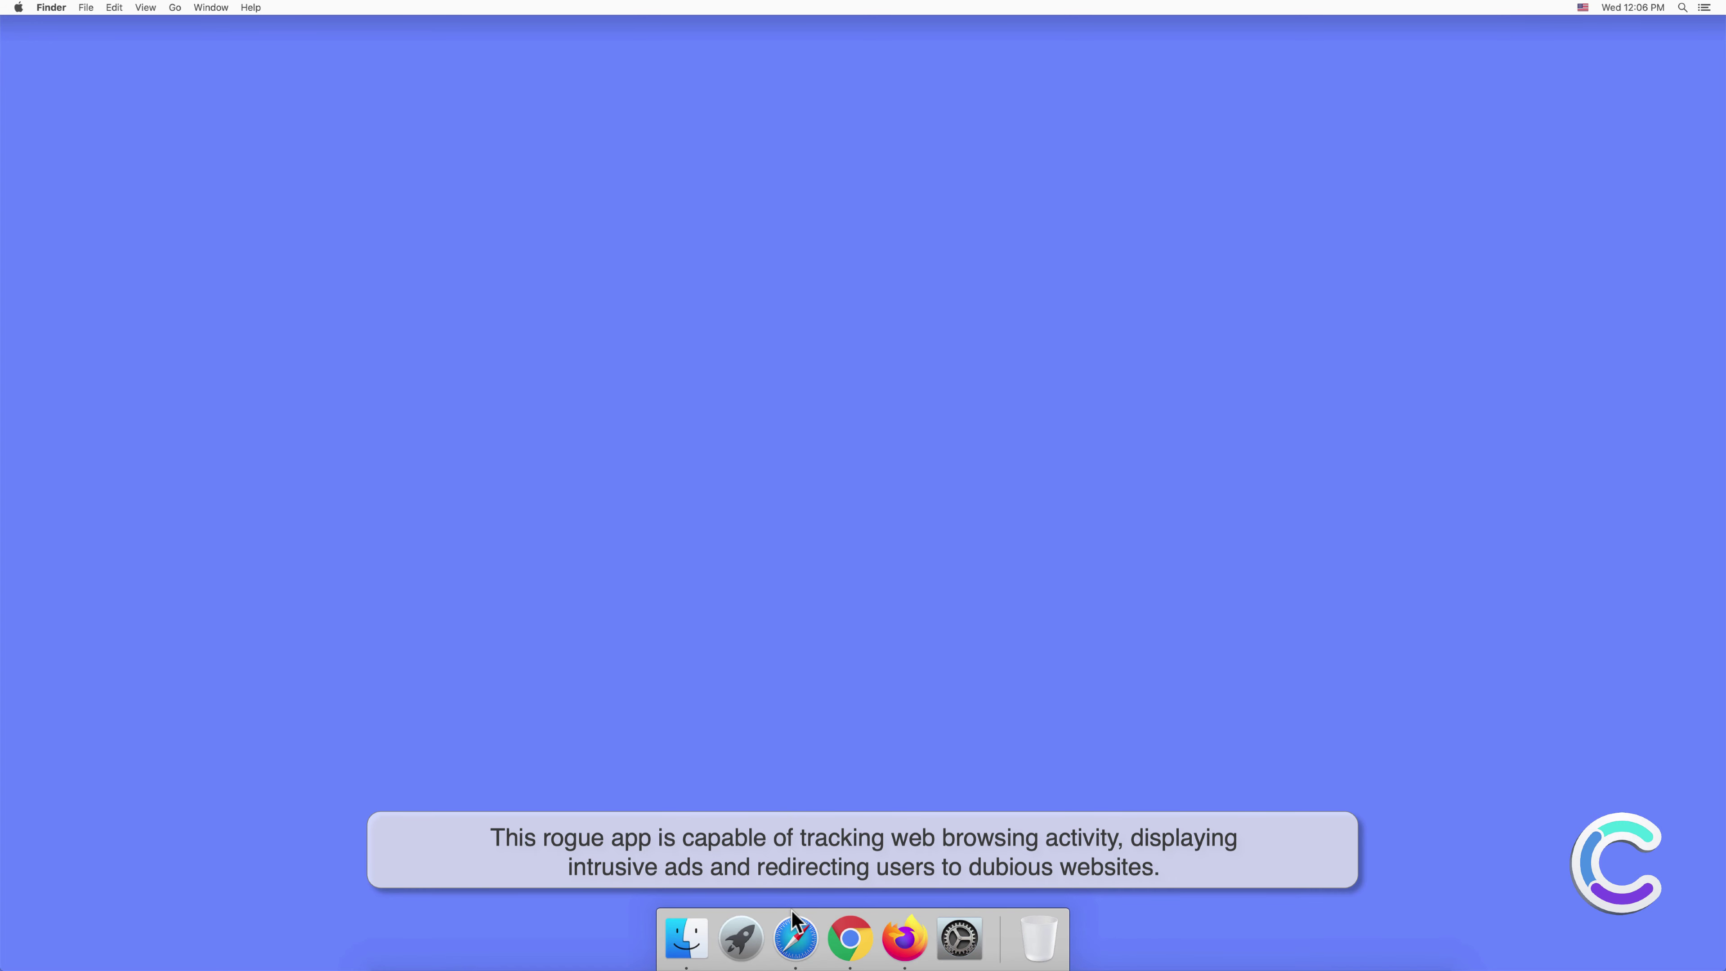
Step: Launch Safari and view its Extensions preferences, where StandartSkill 1.0 is installed
click(796, 938)
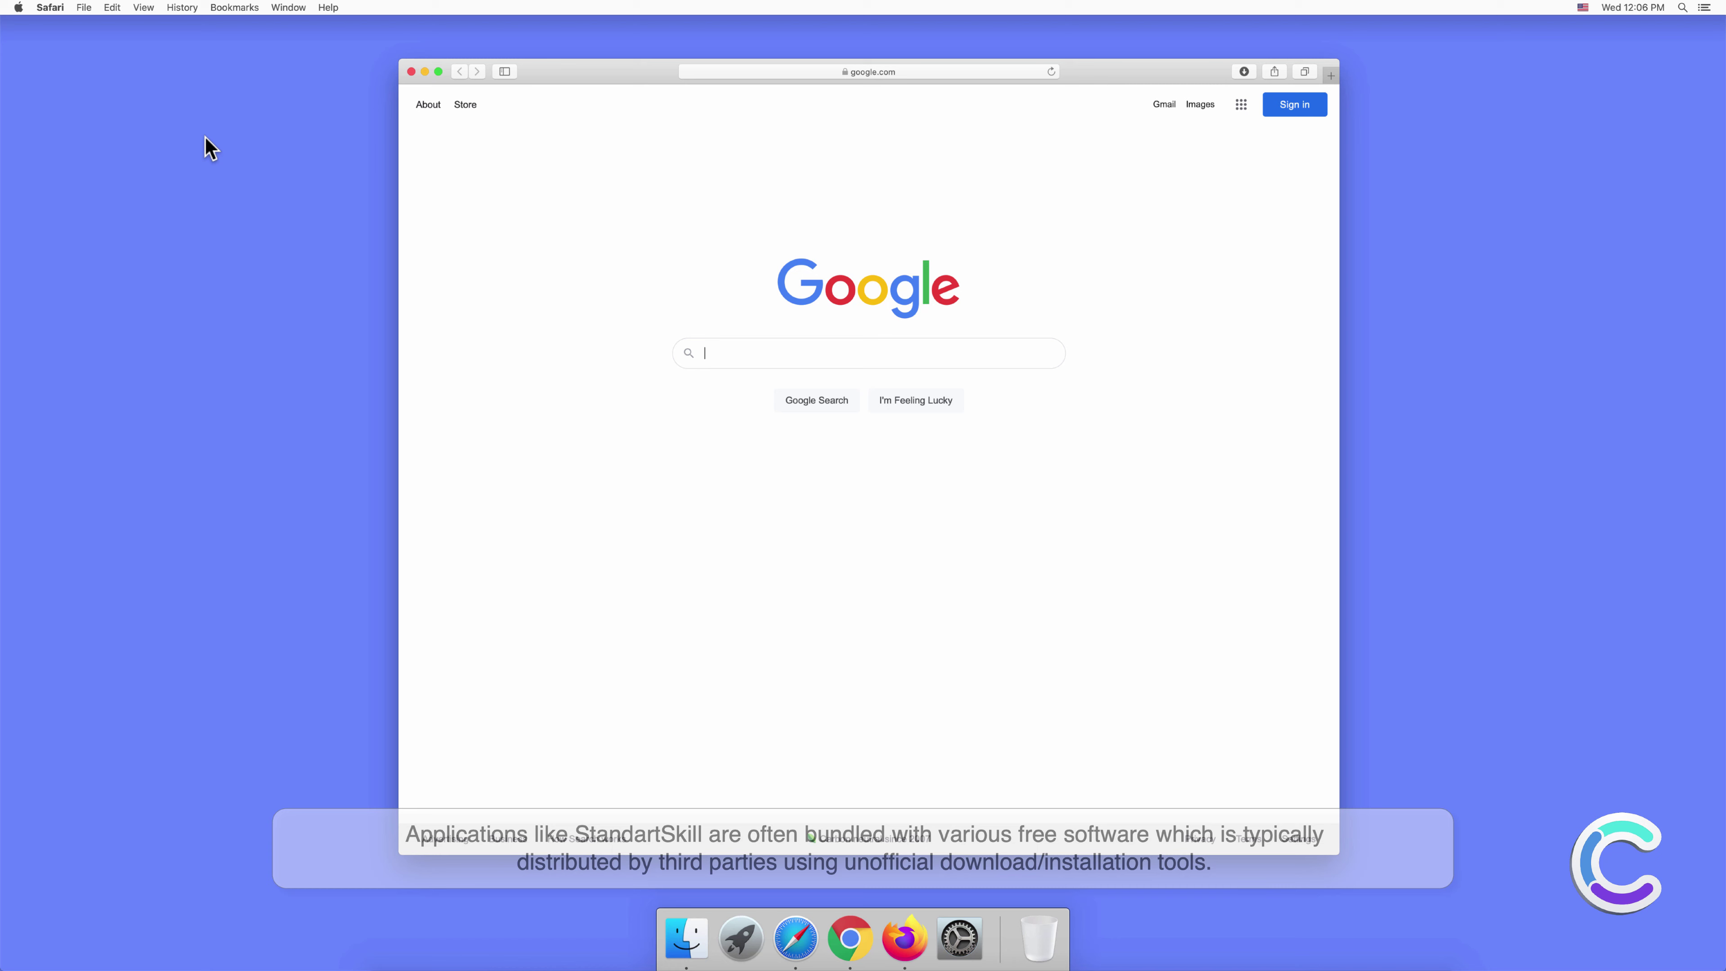
click(54, 8)
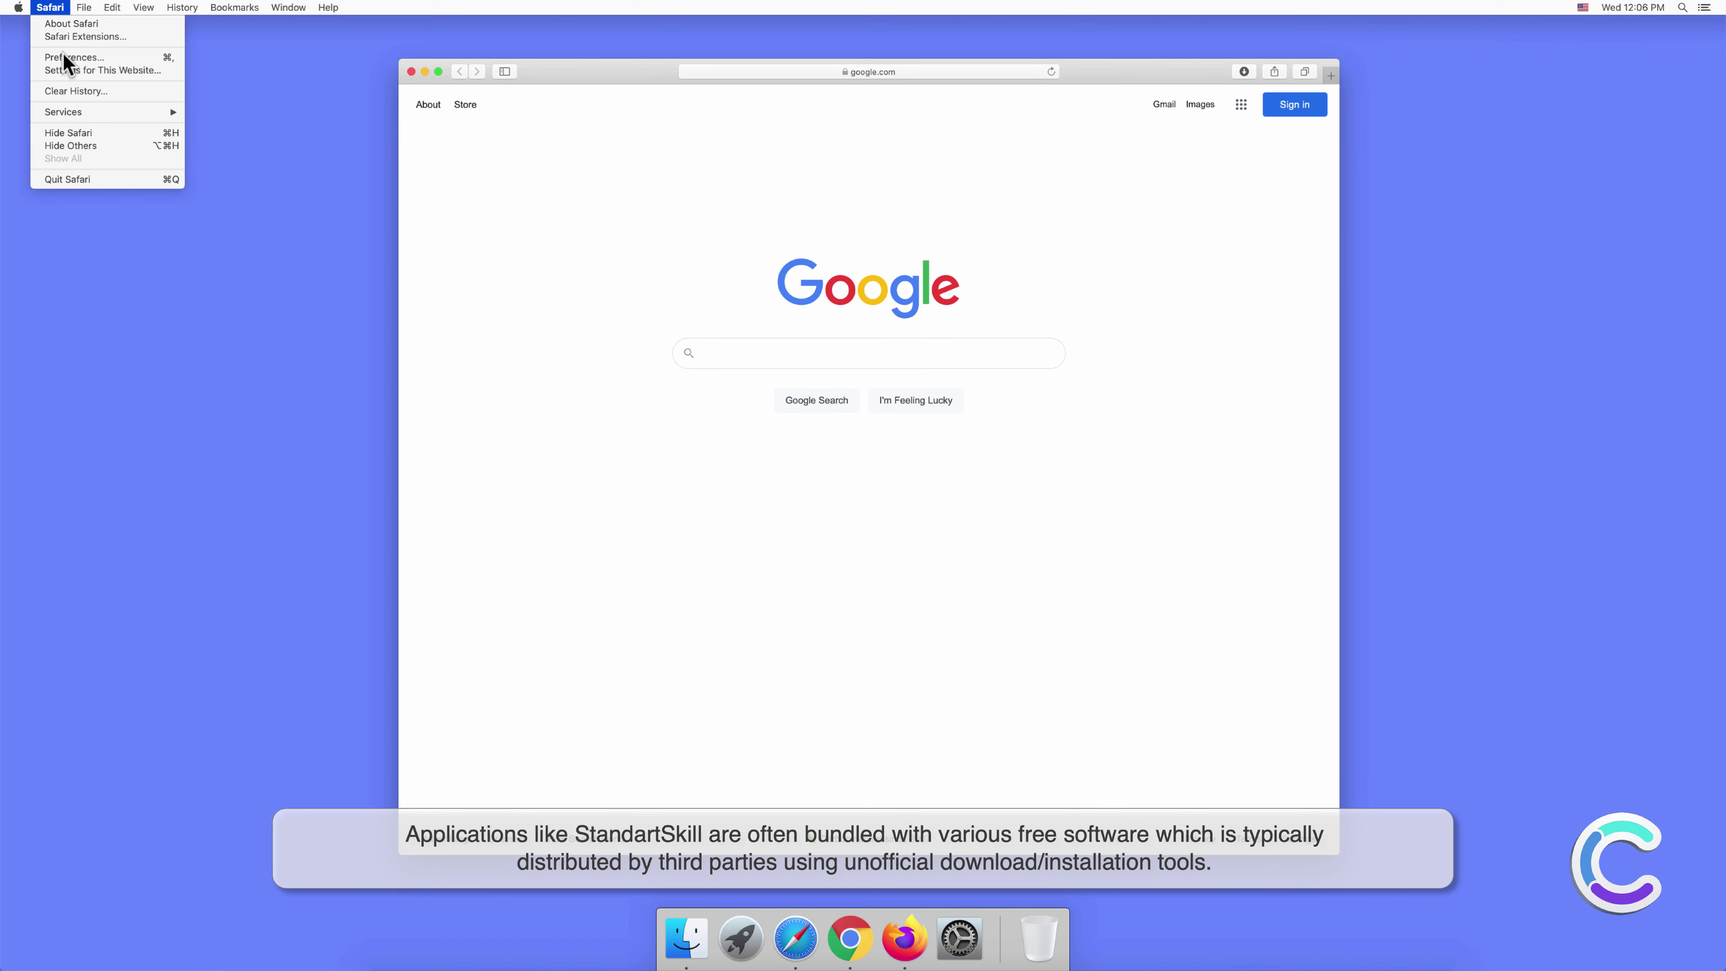
click(64, 58)
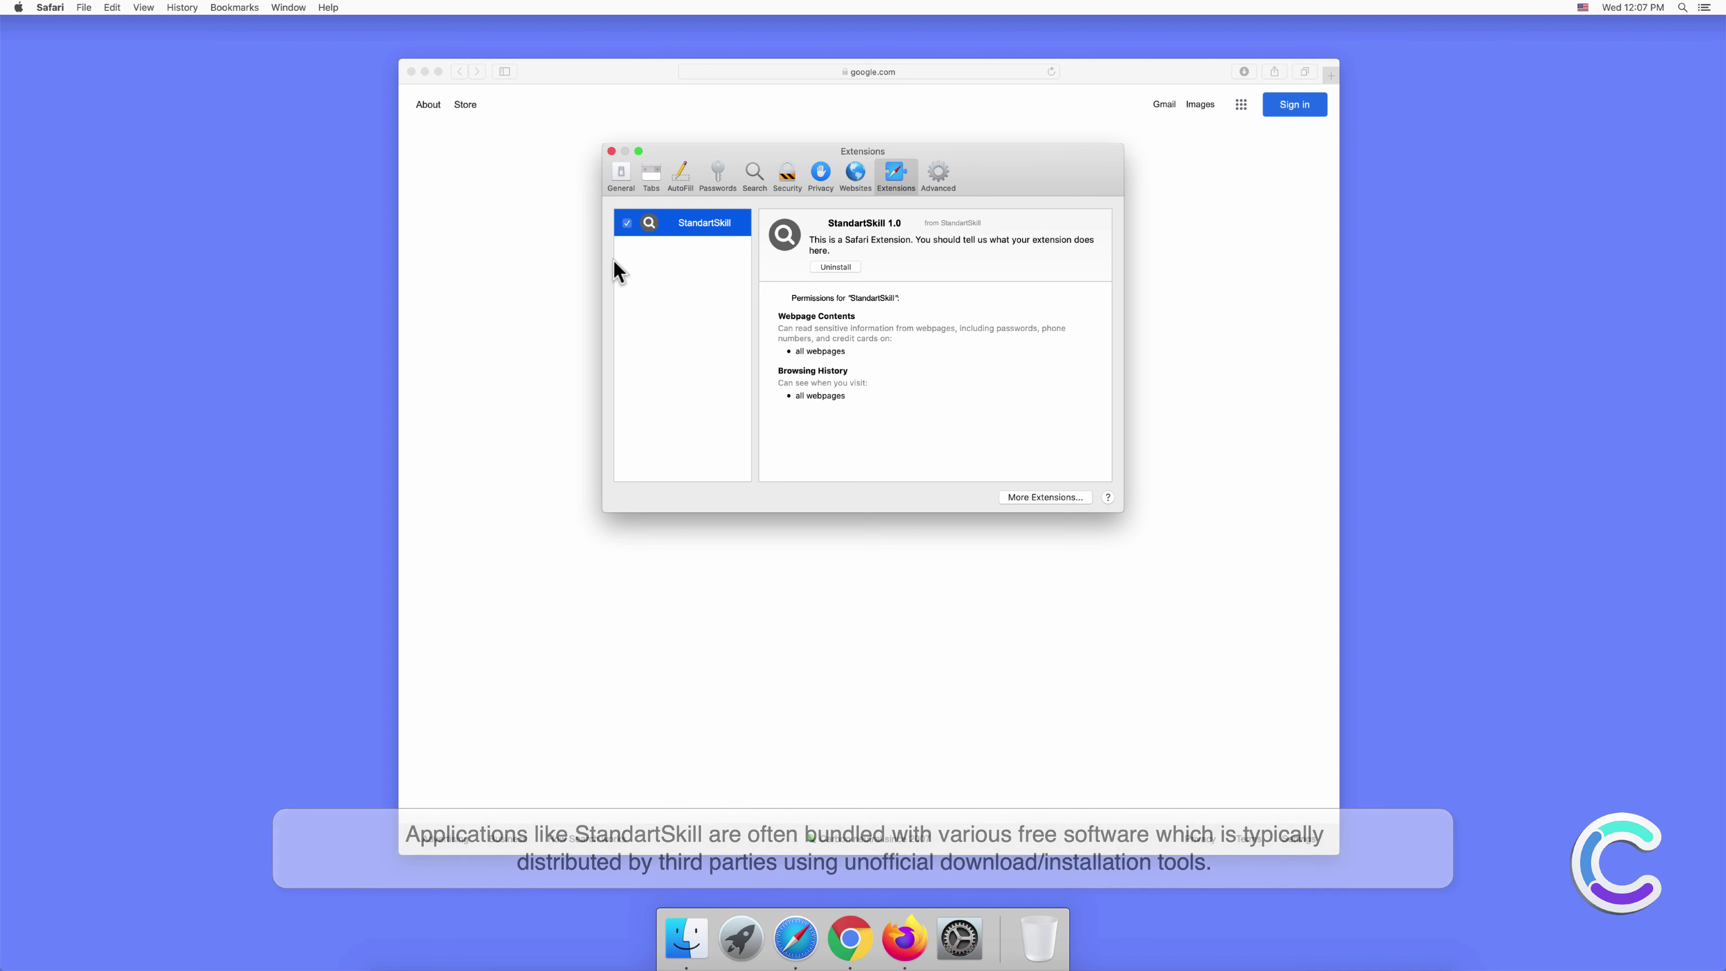
Step: Search the web for 'search engine test' from Safari's address bar
click(611, 151)
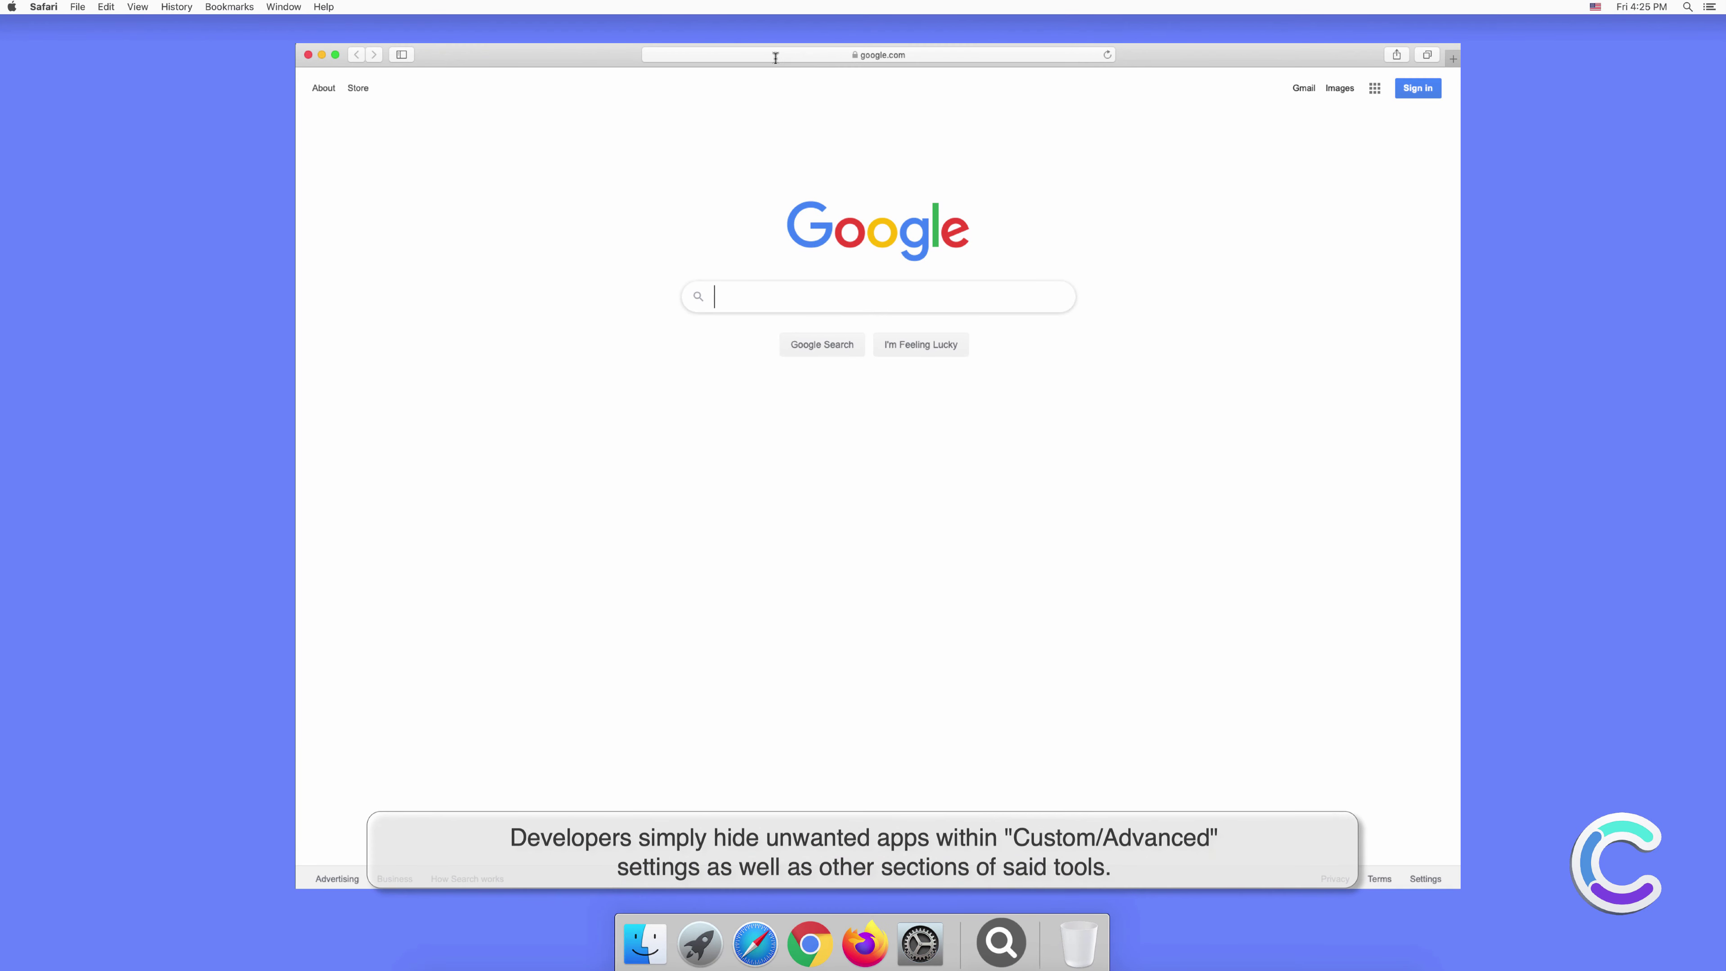
click(775, 56)
text(search e)
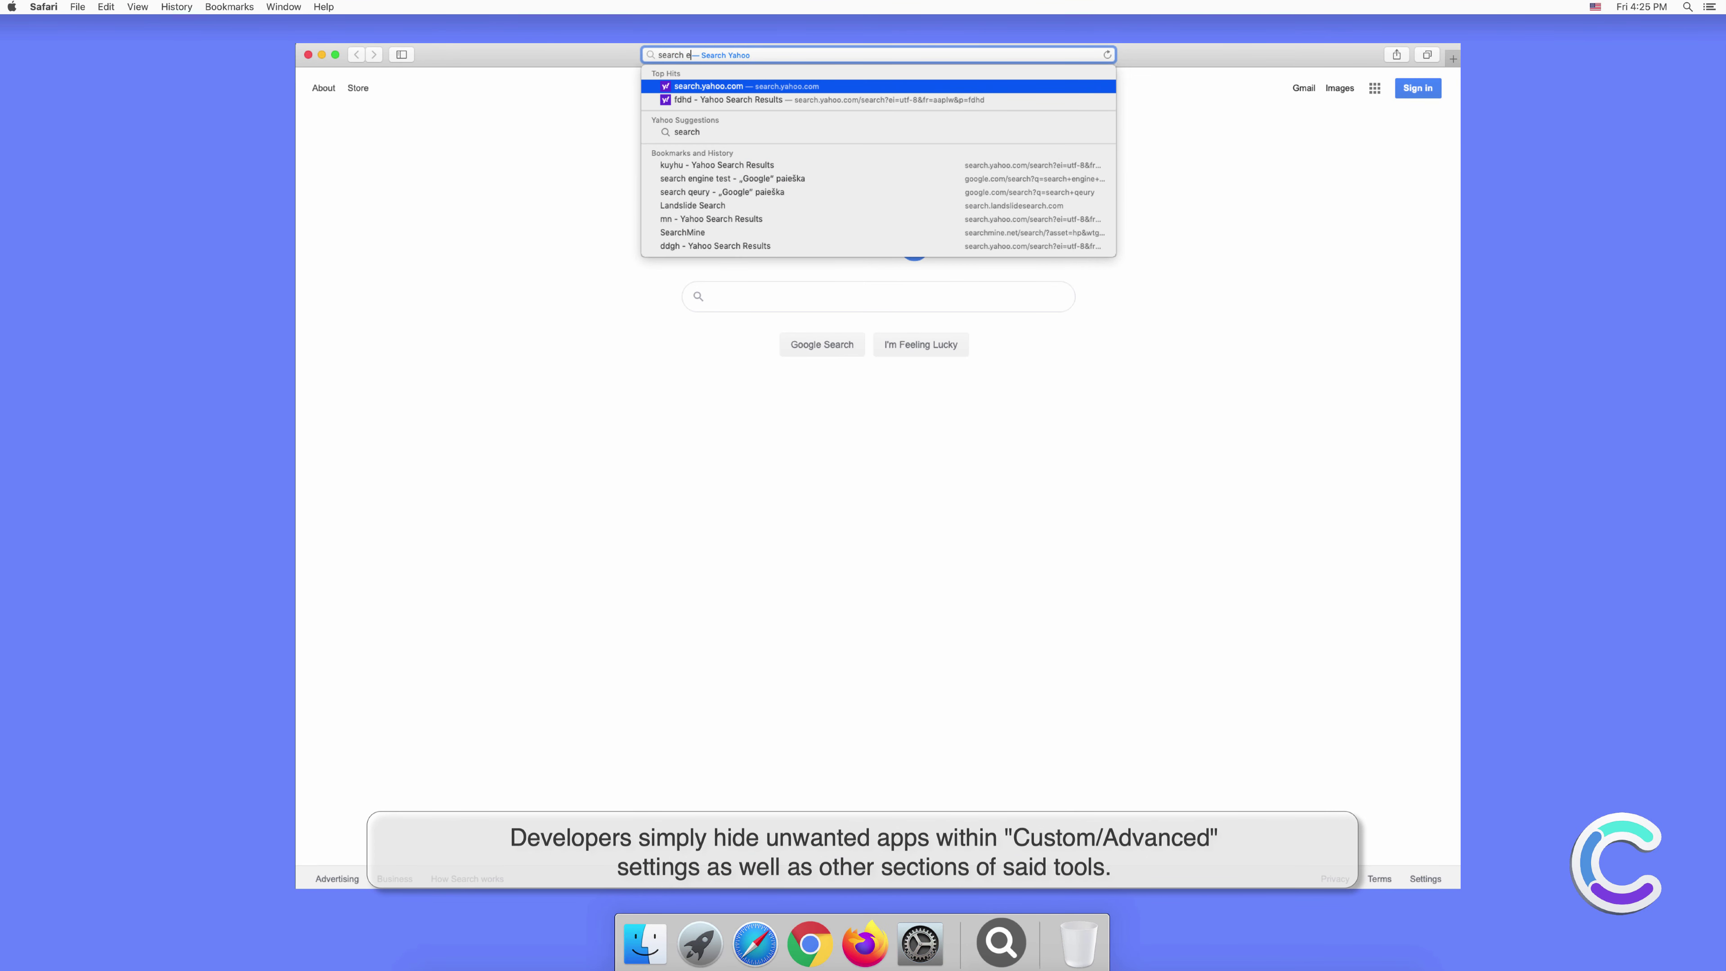
text(ngine test)
key(Return)
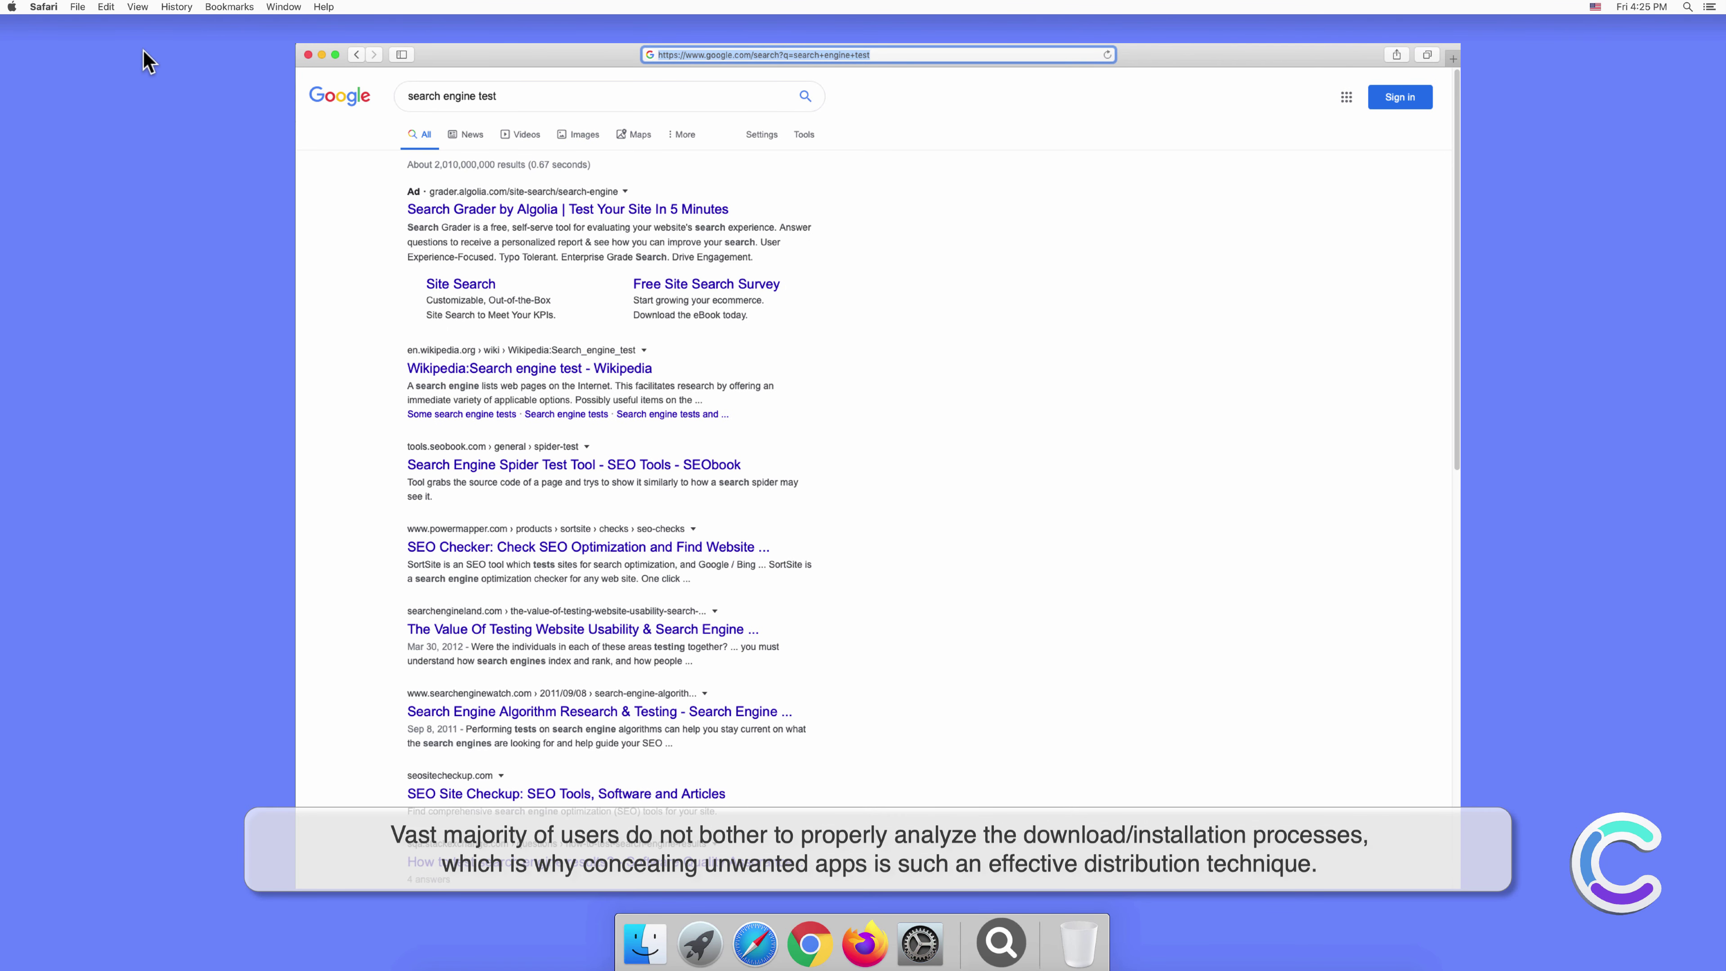
Step: Confirm in Safari's Search preferences that Yahoo is the default search engine
click(45, 10)
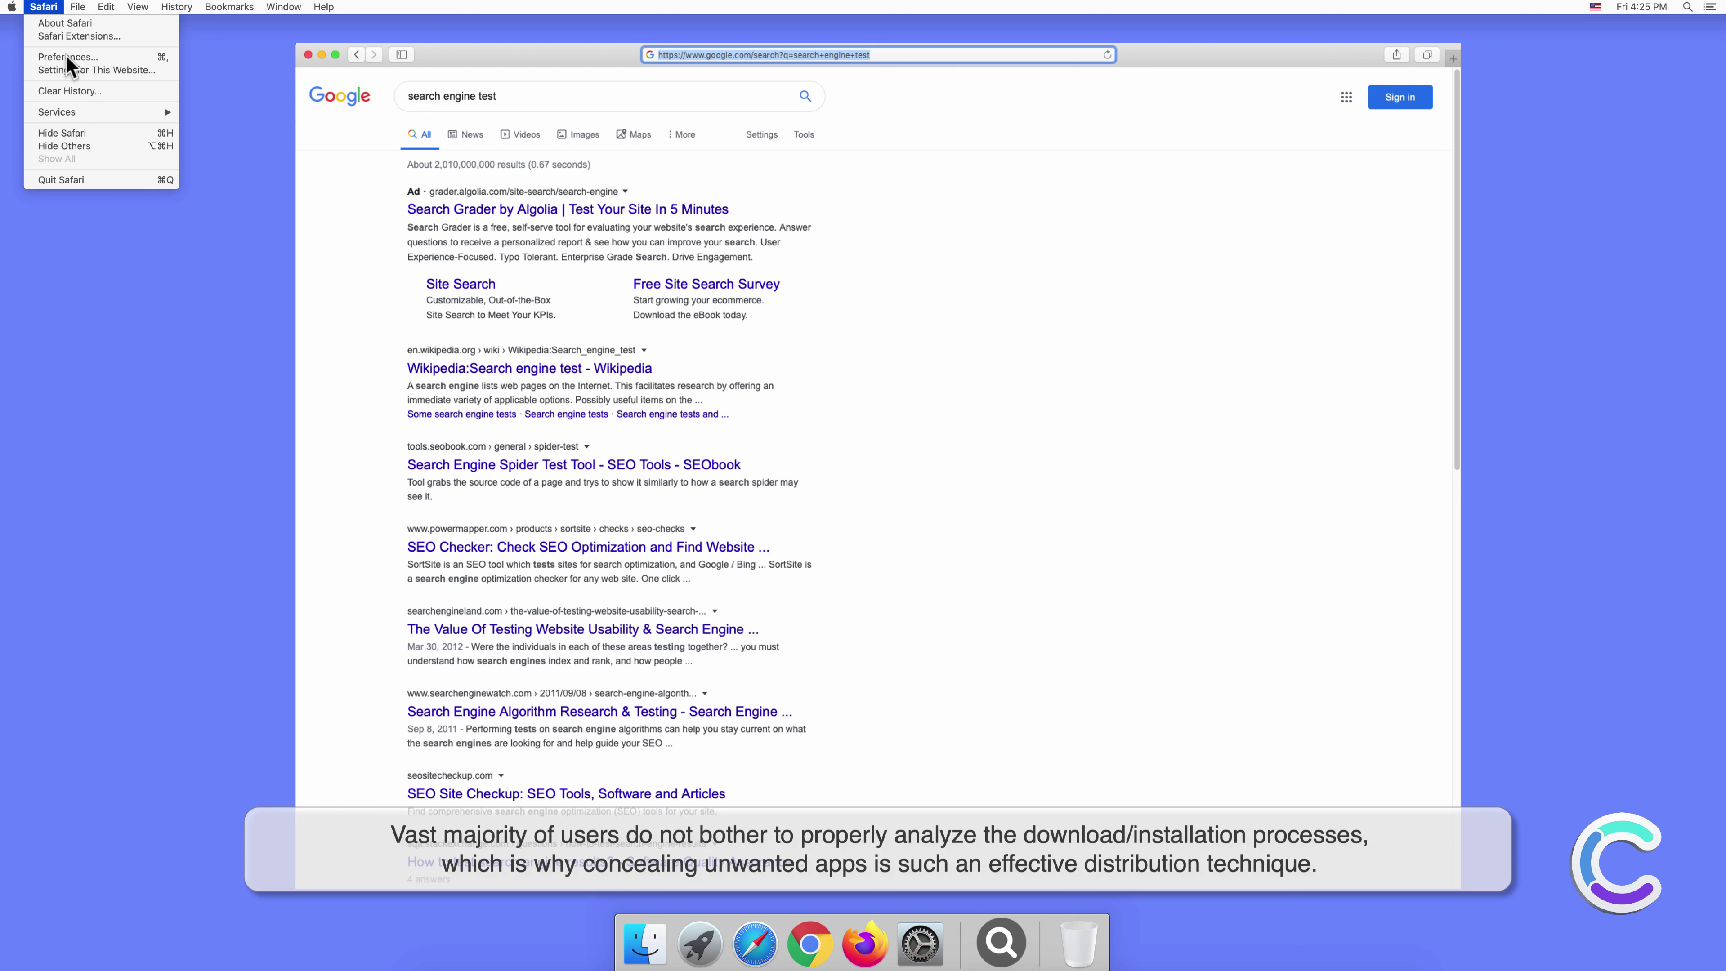
click(89, 71)
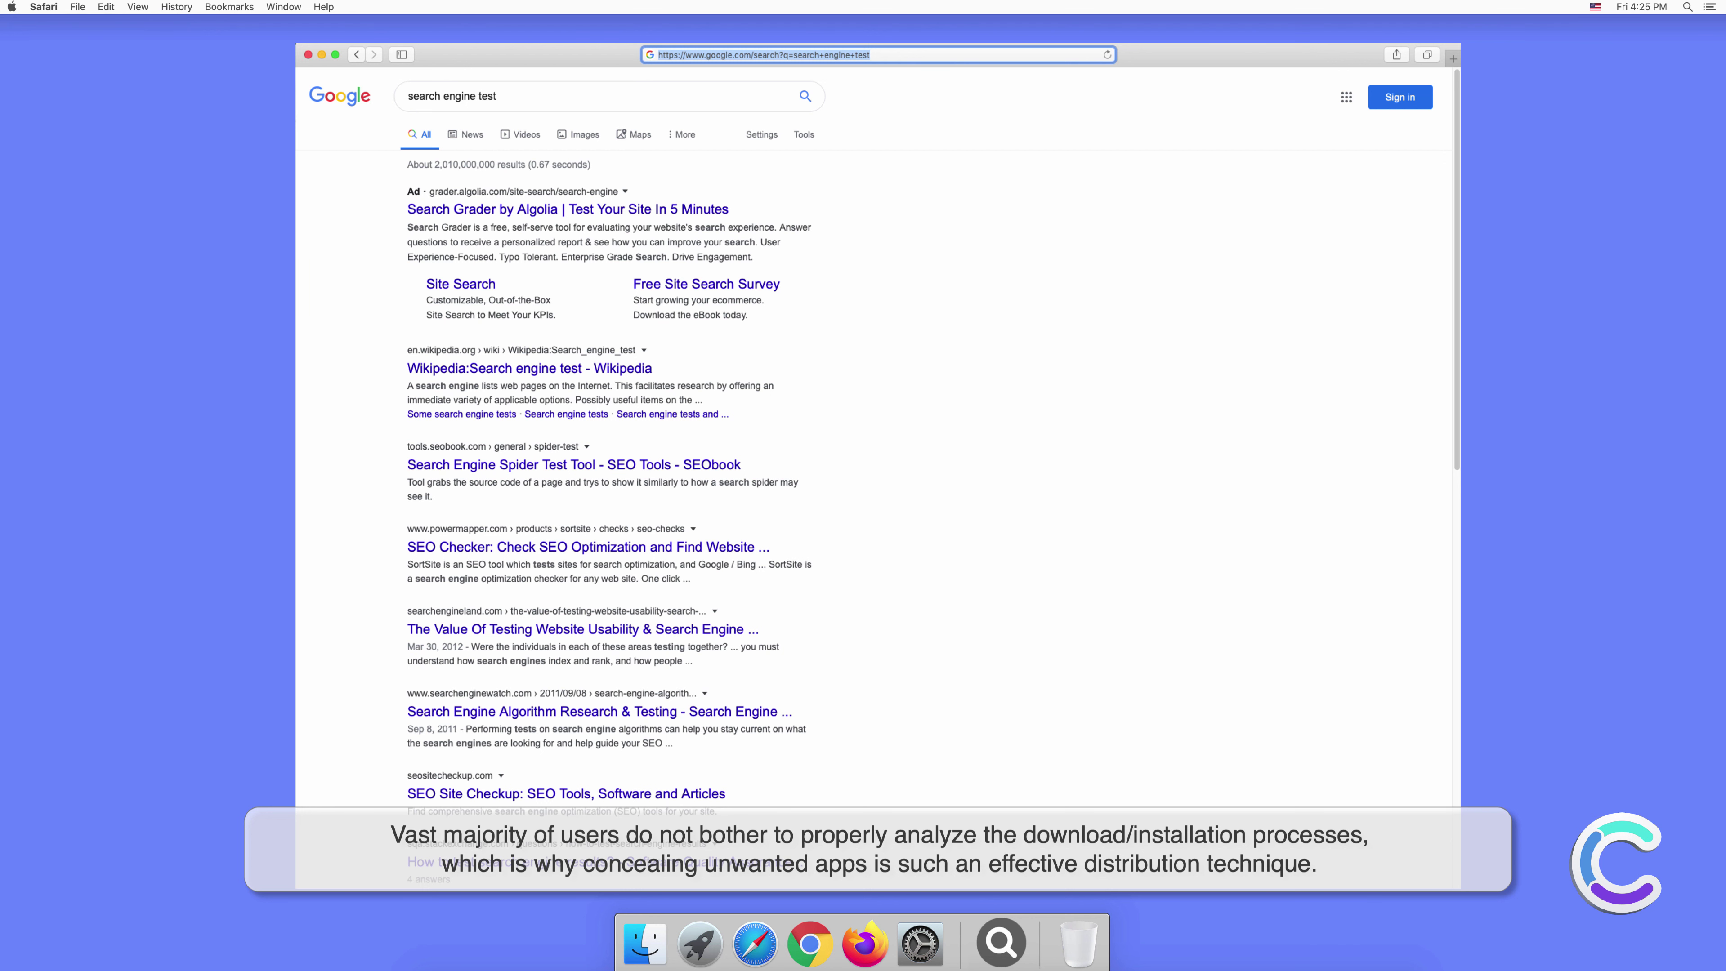
click(1056, 345)
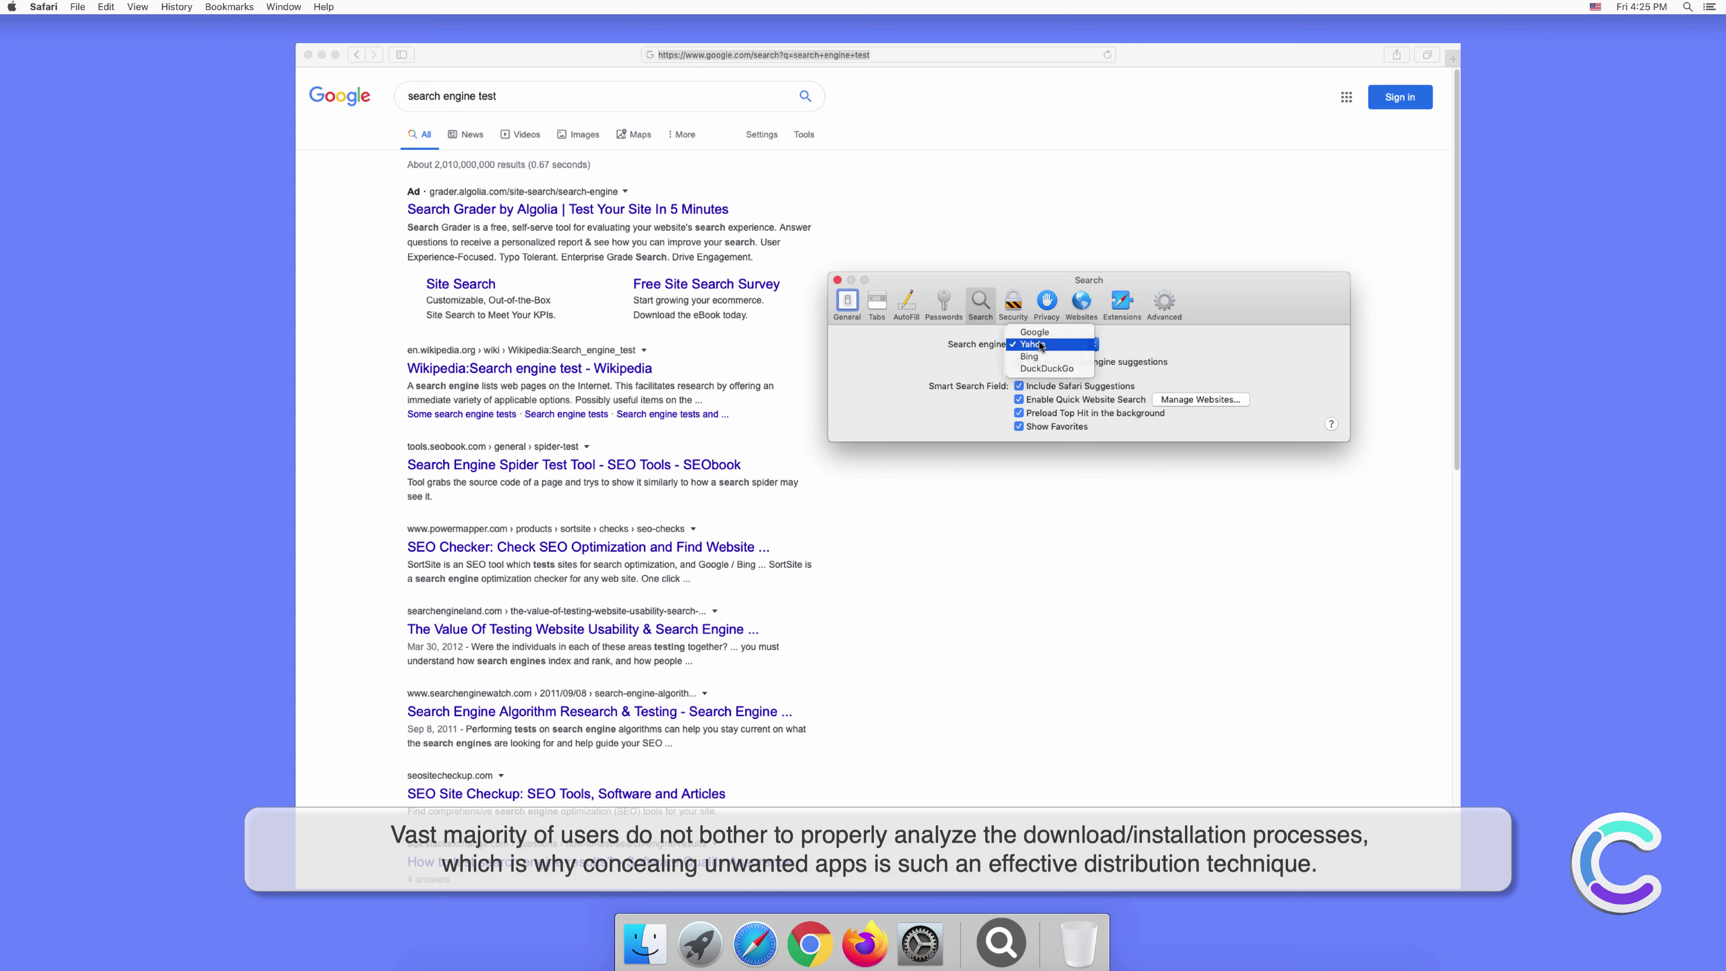
click(1041, 345)
click(838, 281)
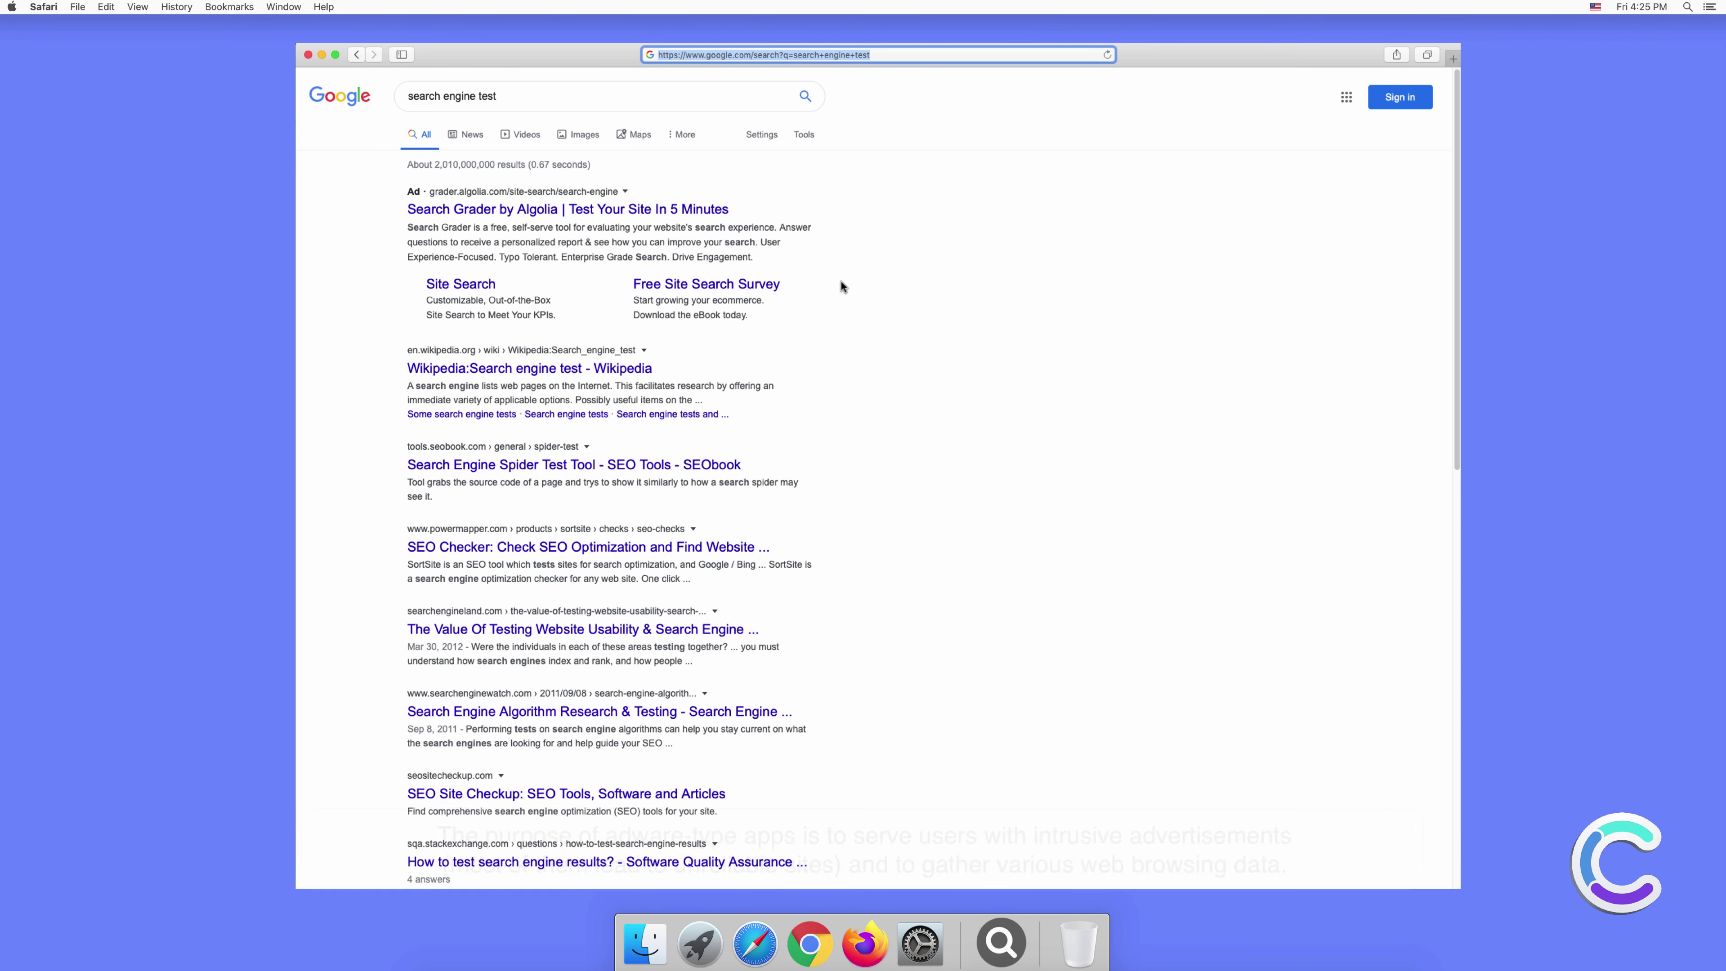
Step: Search for 'testing search engine' in a new Safari tab
click(1452, 56)
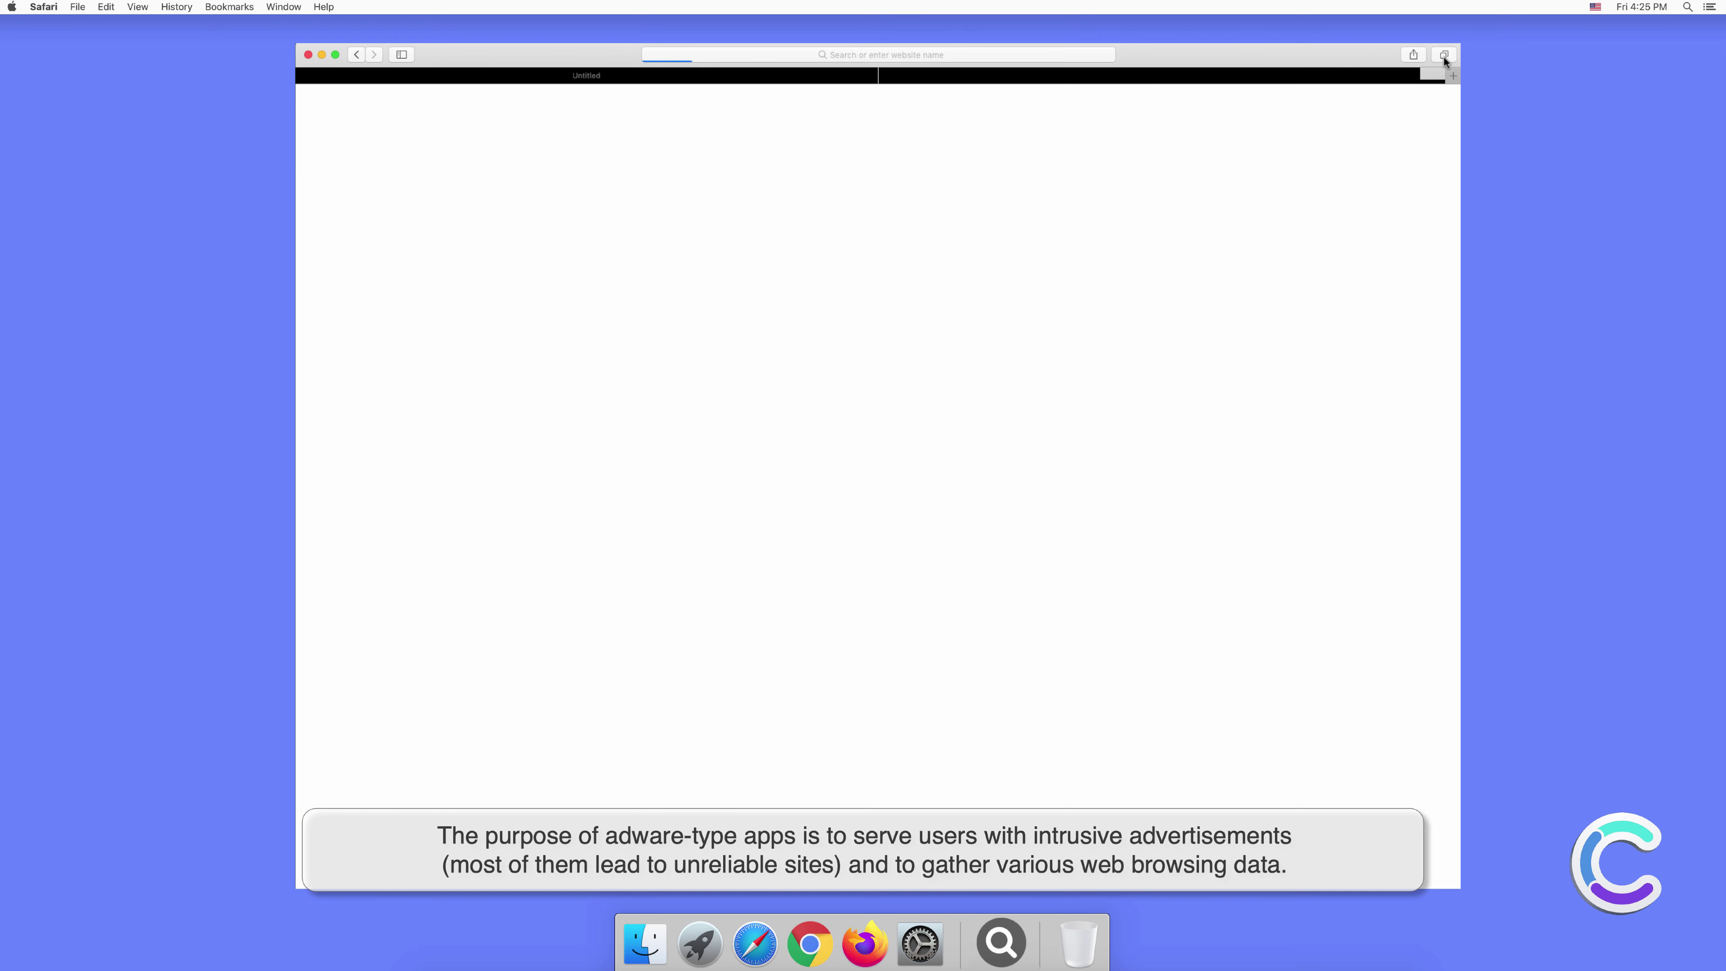
click(967, 52)
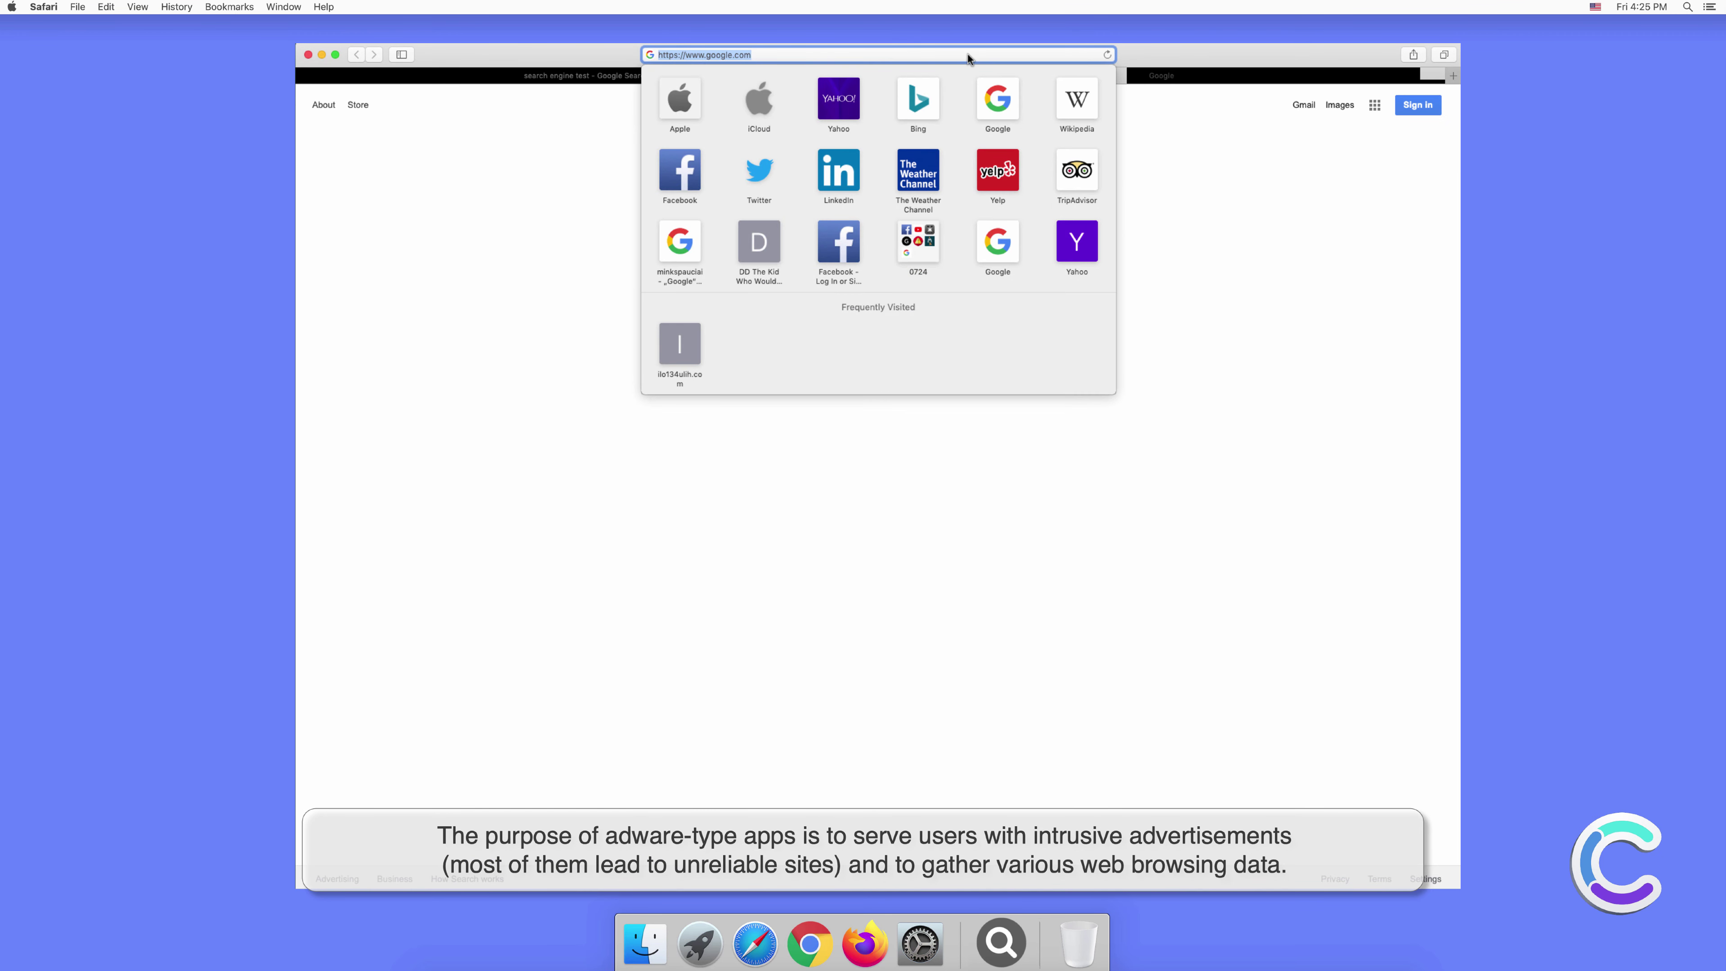
text(testing)
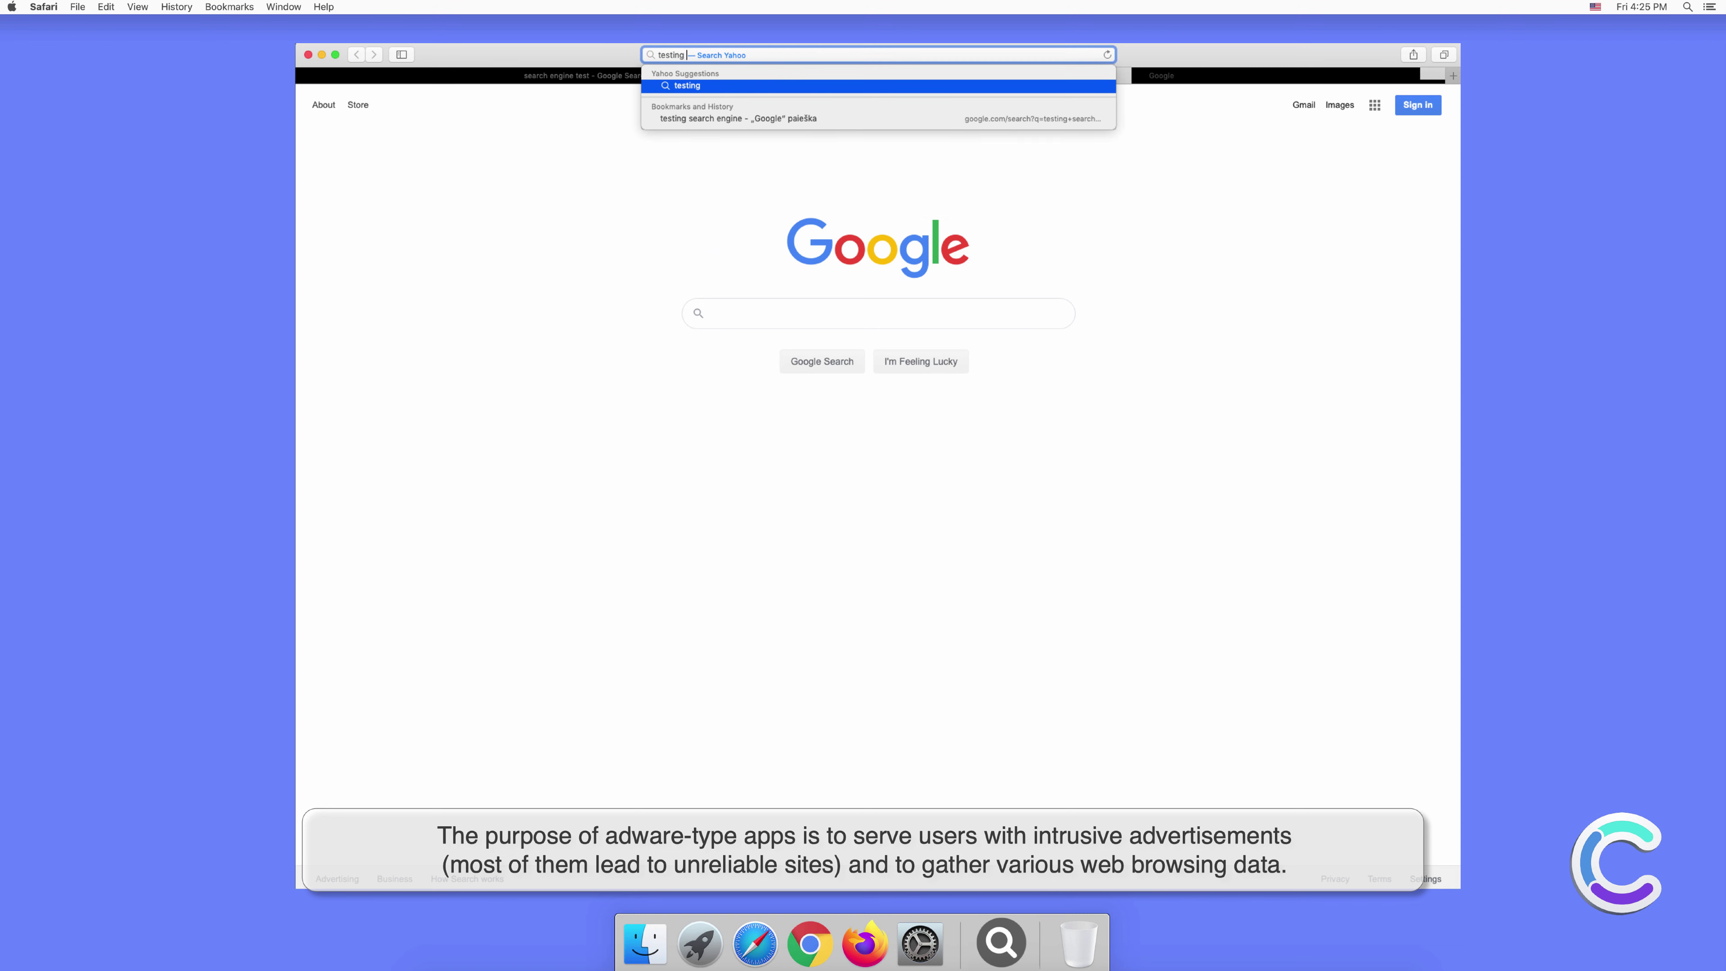
text( search)
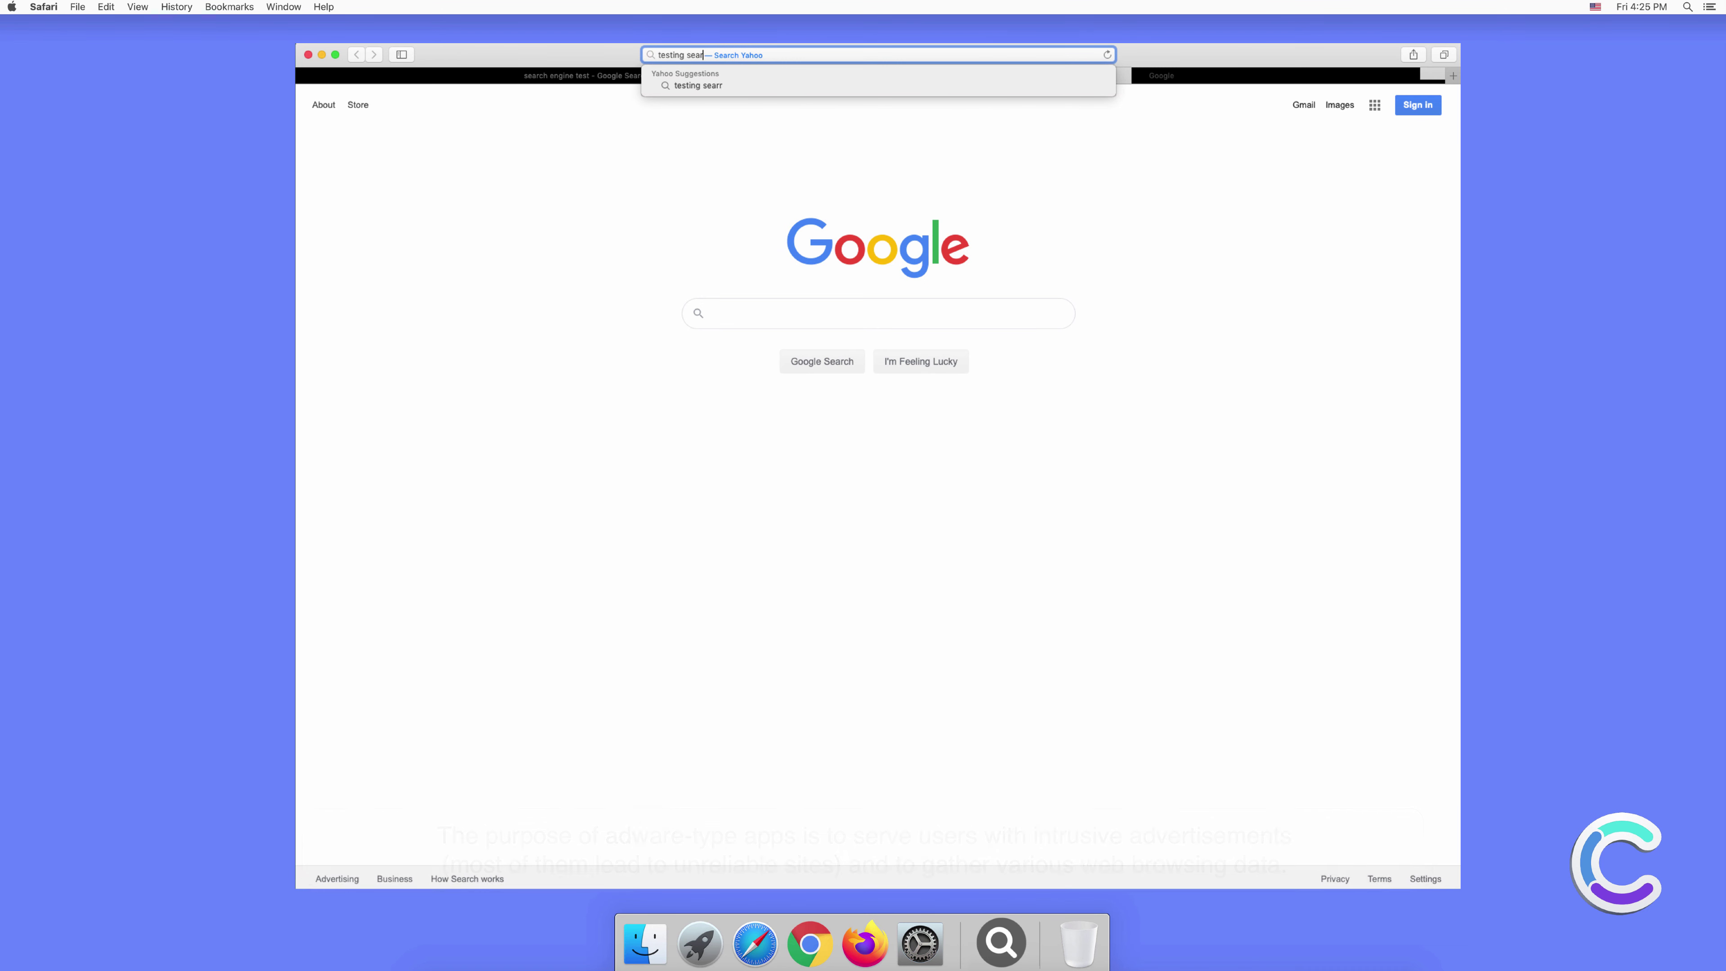
text( engine)
key(Return)
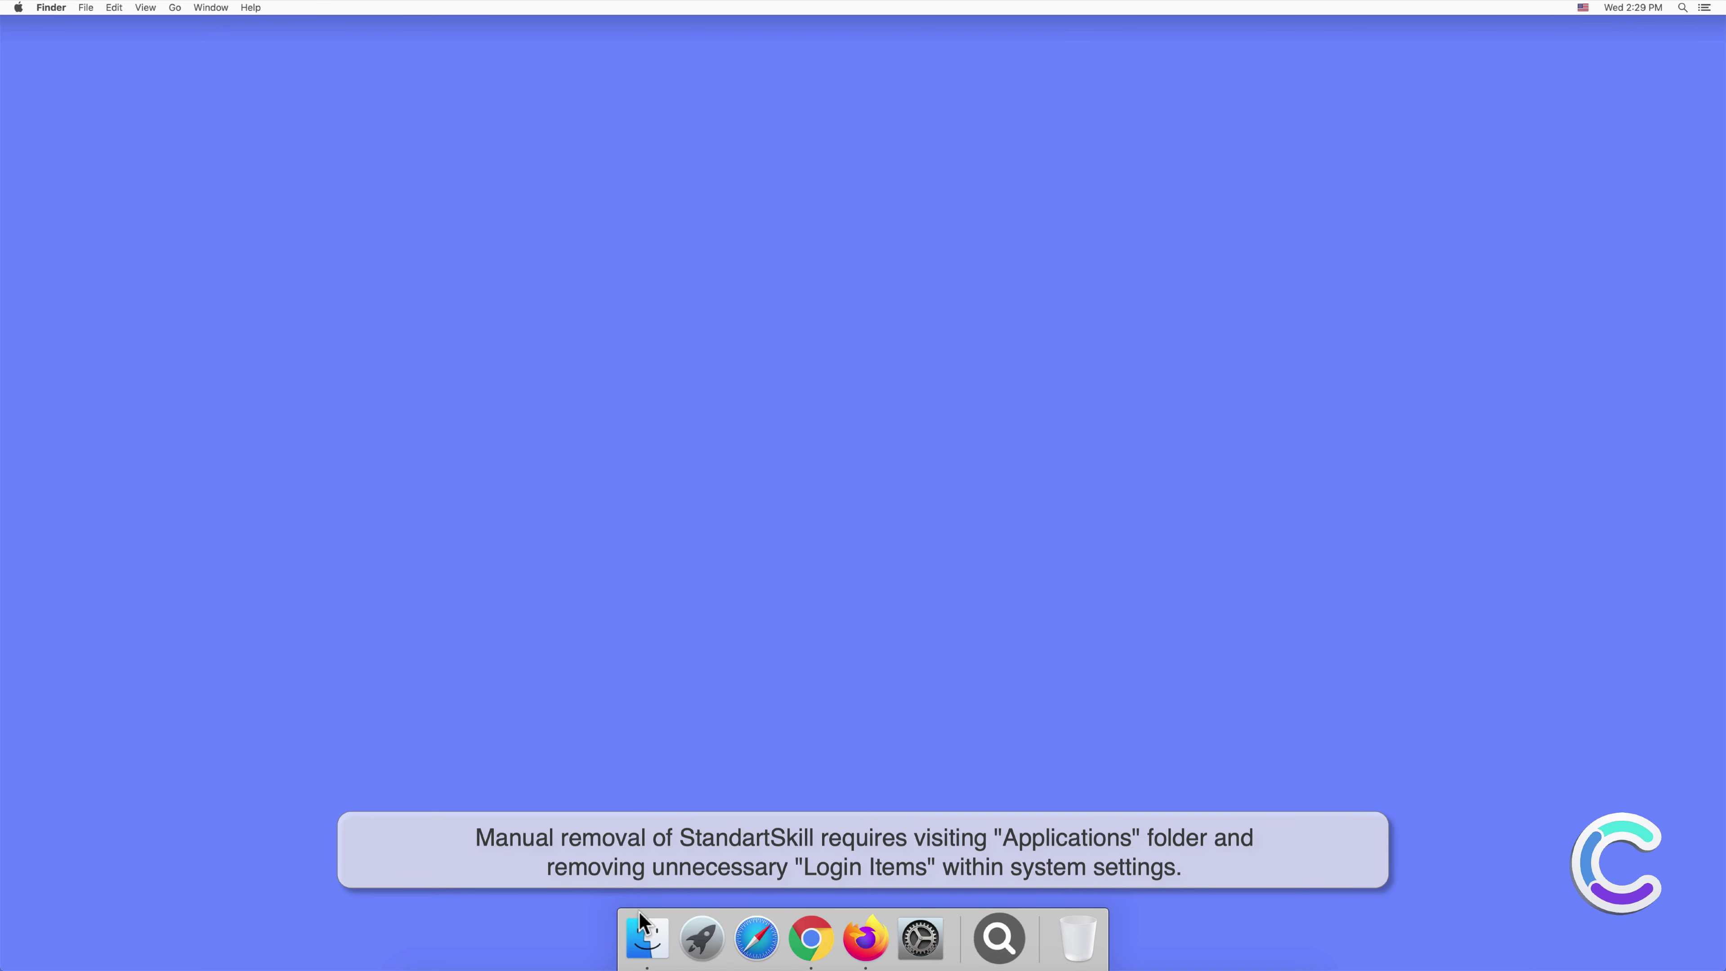
Step: Move the StandartSkill app from Applications to the Trash and close Finder
click(646, 939)
click(661, 368)
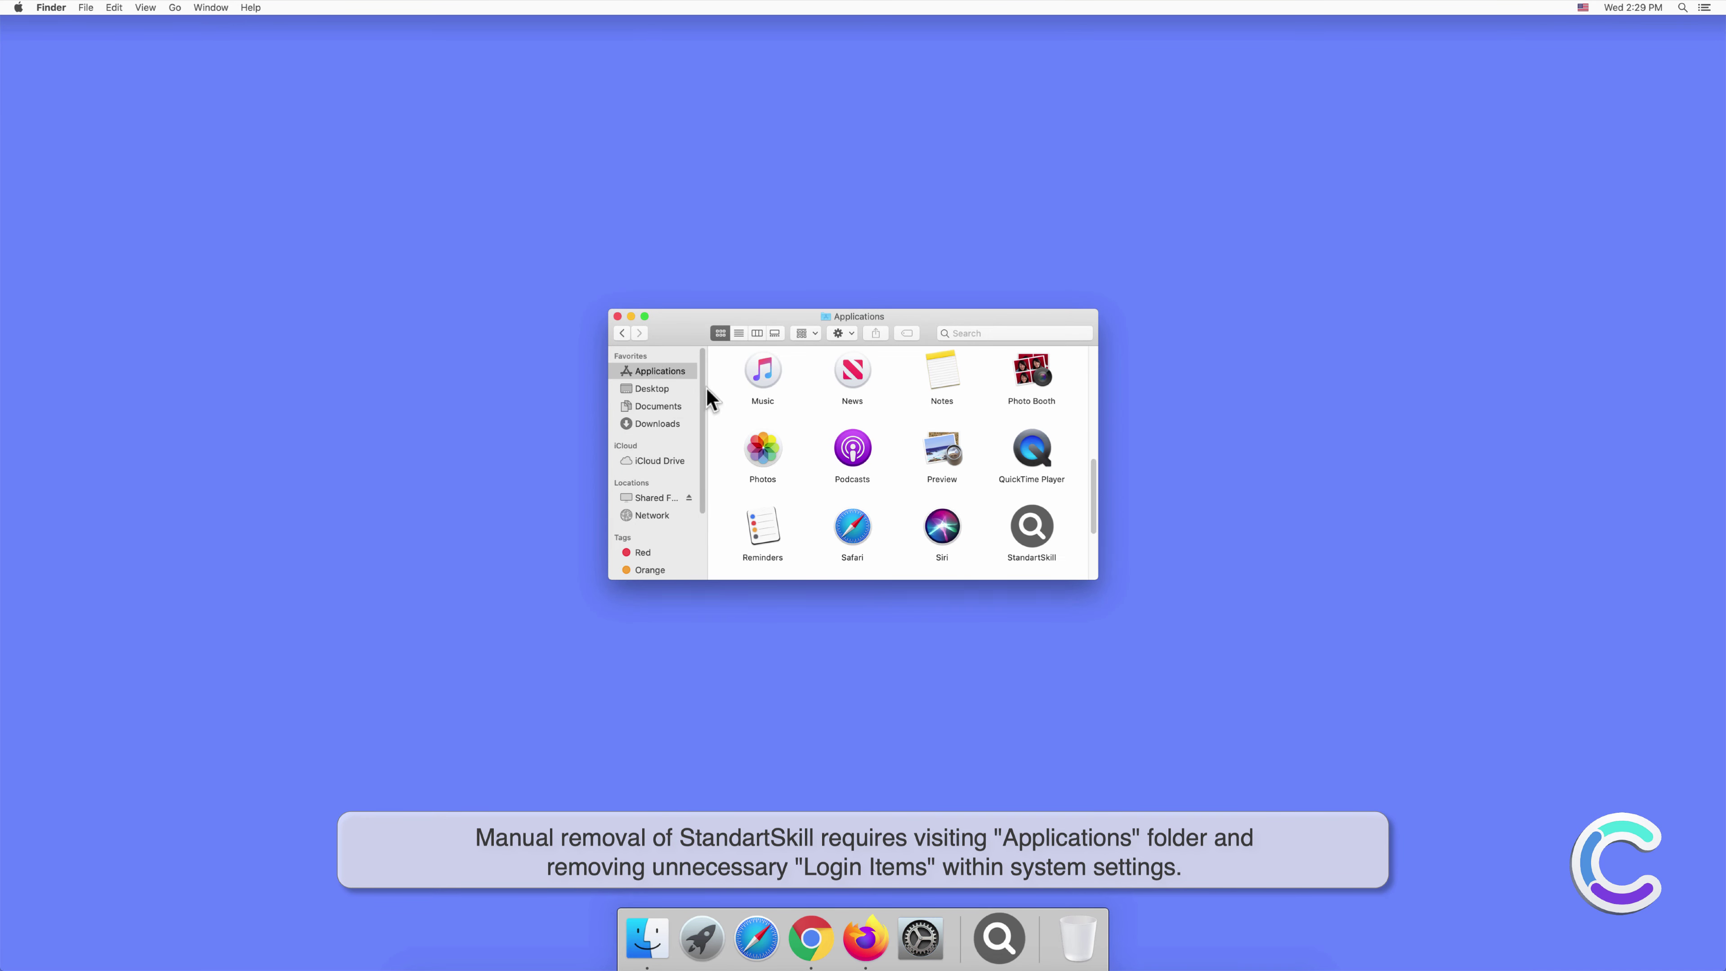
click(1033, 517)
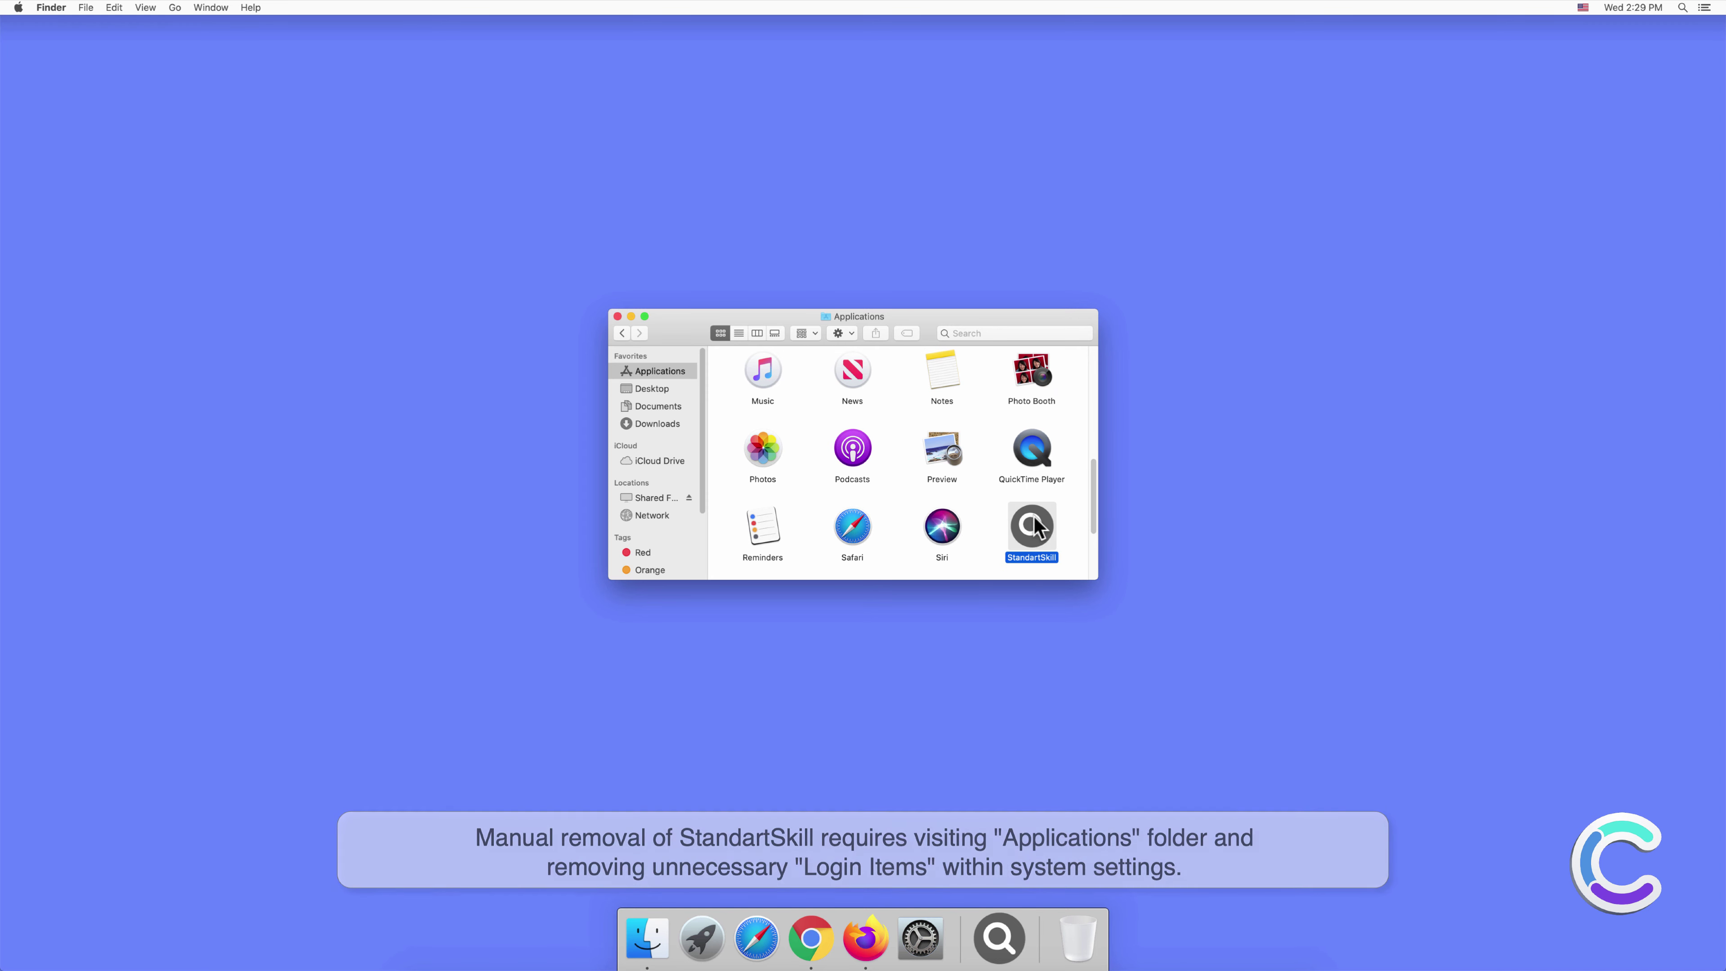
right_click(1035, 517)
click(1051, 555)
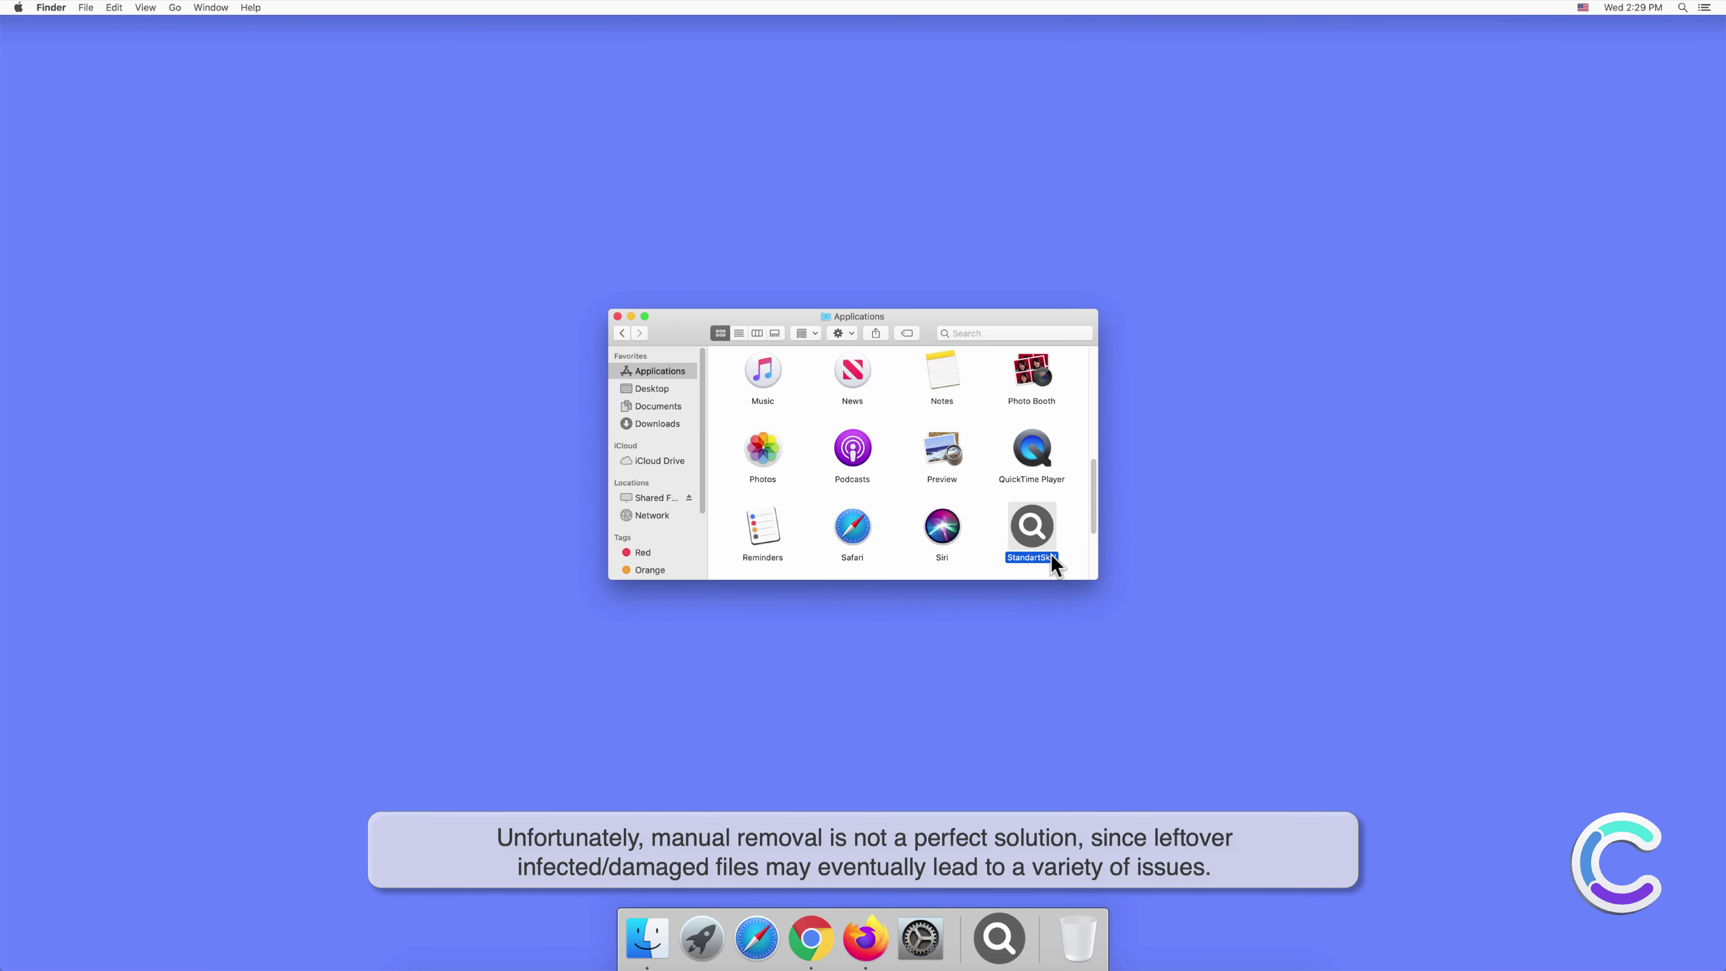
click(618, 317)
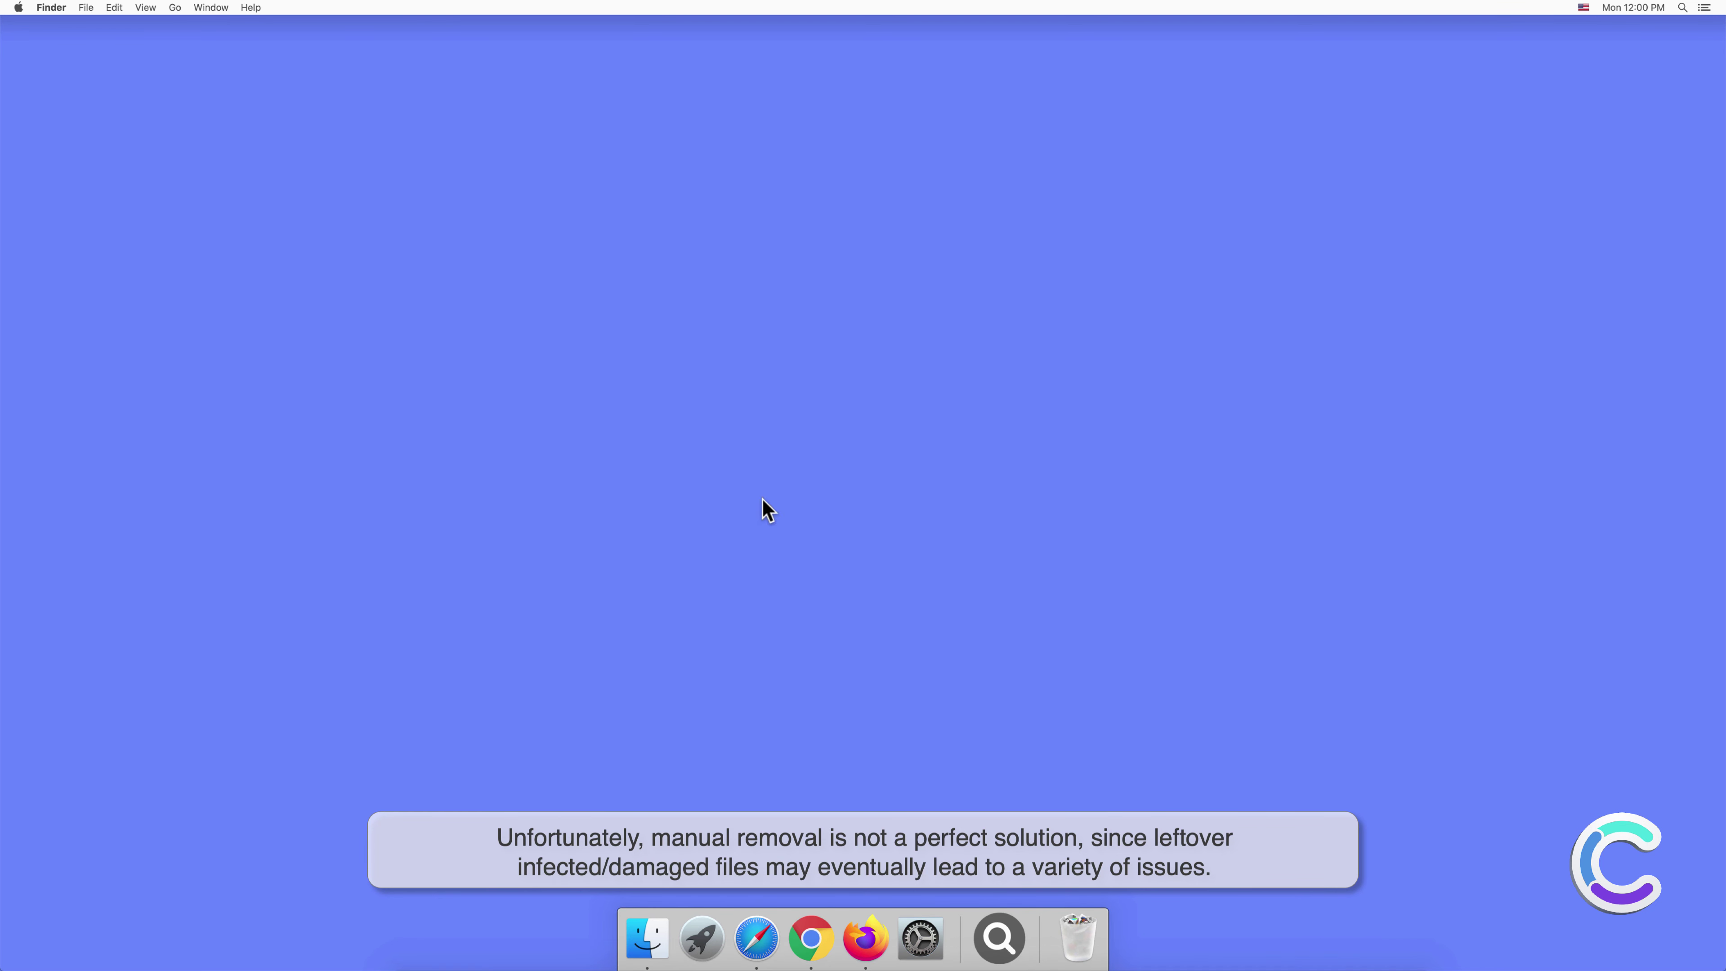
Step: Show the admin user's empty Login Items list in Users & Groups
click(921, 936)
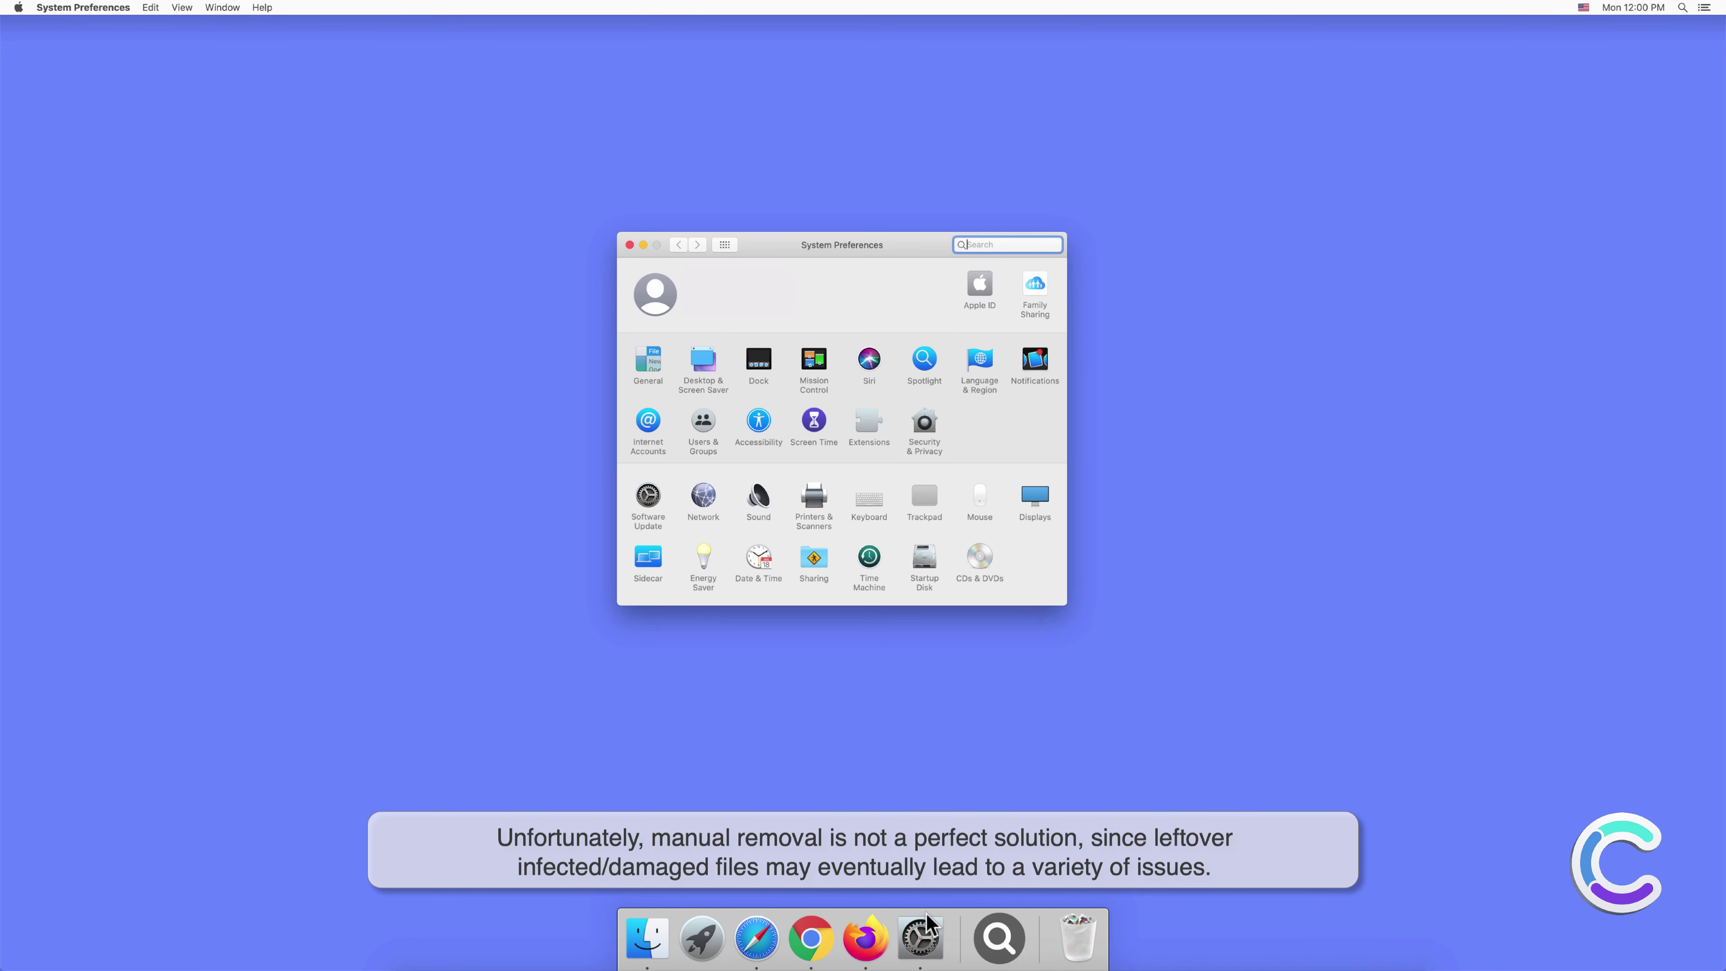
click(702, 424)
click(928, 277)
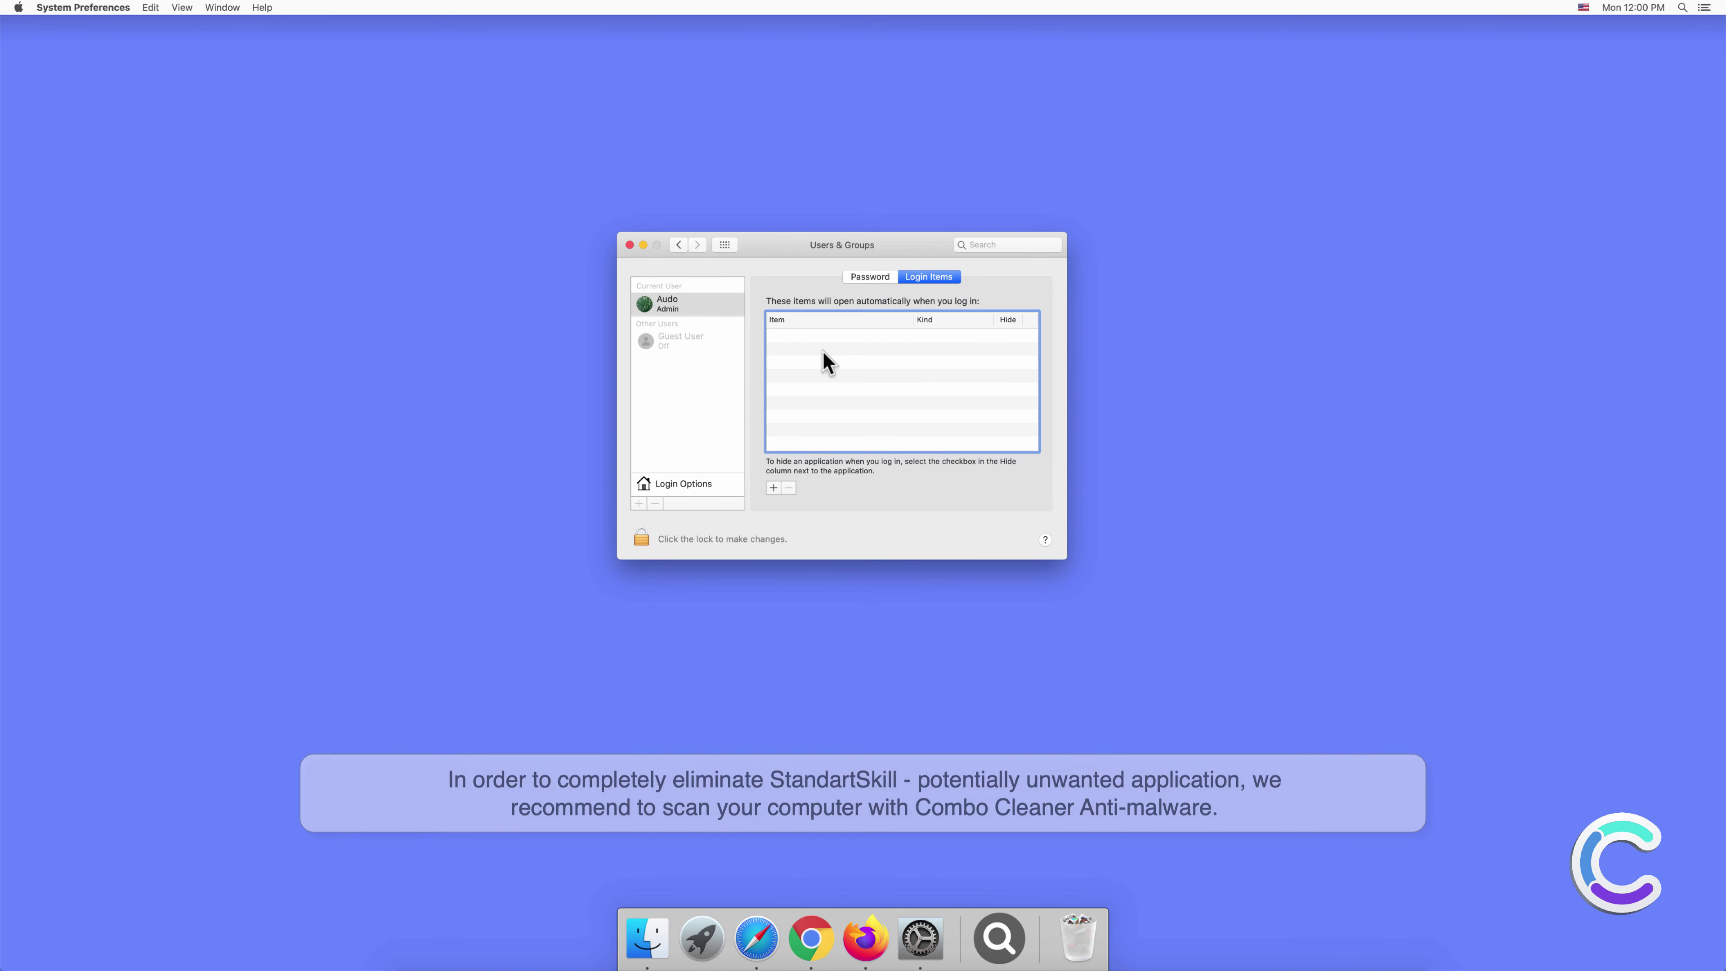
Step: Close System Preferences and remove the magnifier search app from the Dock
click(629, 245)
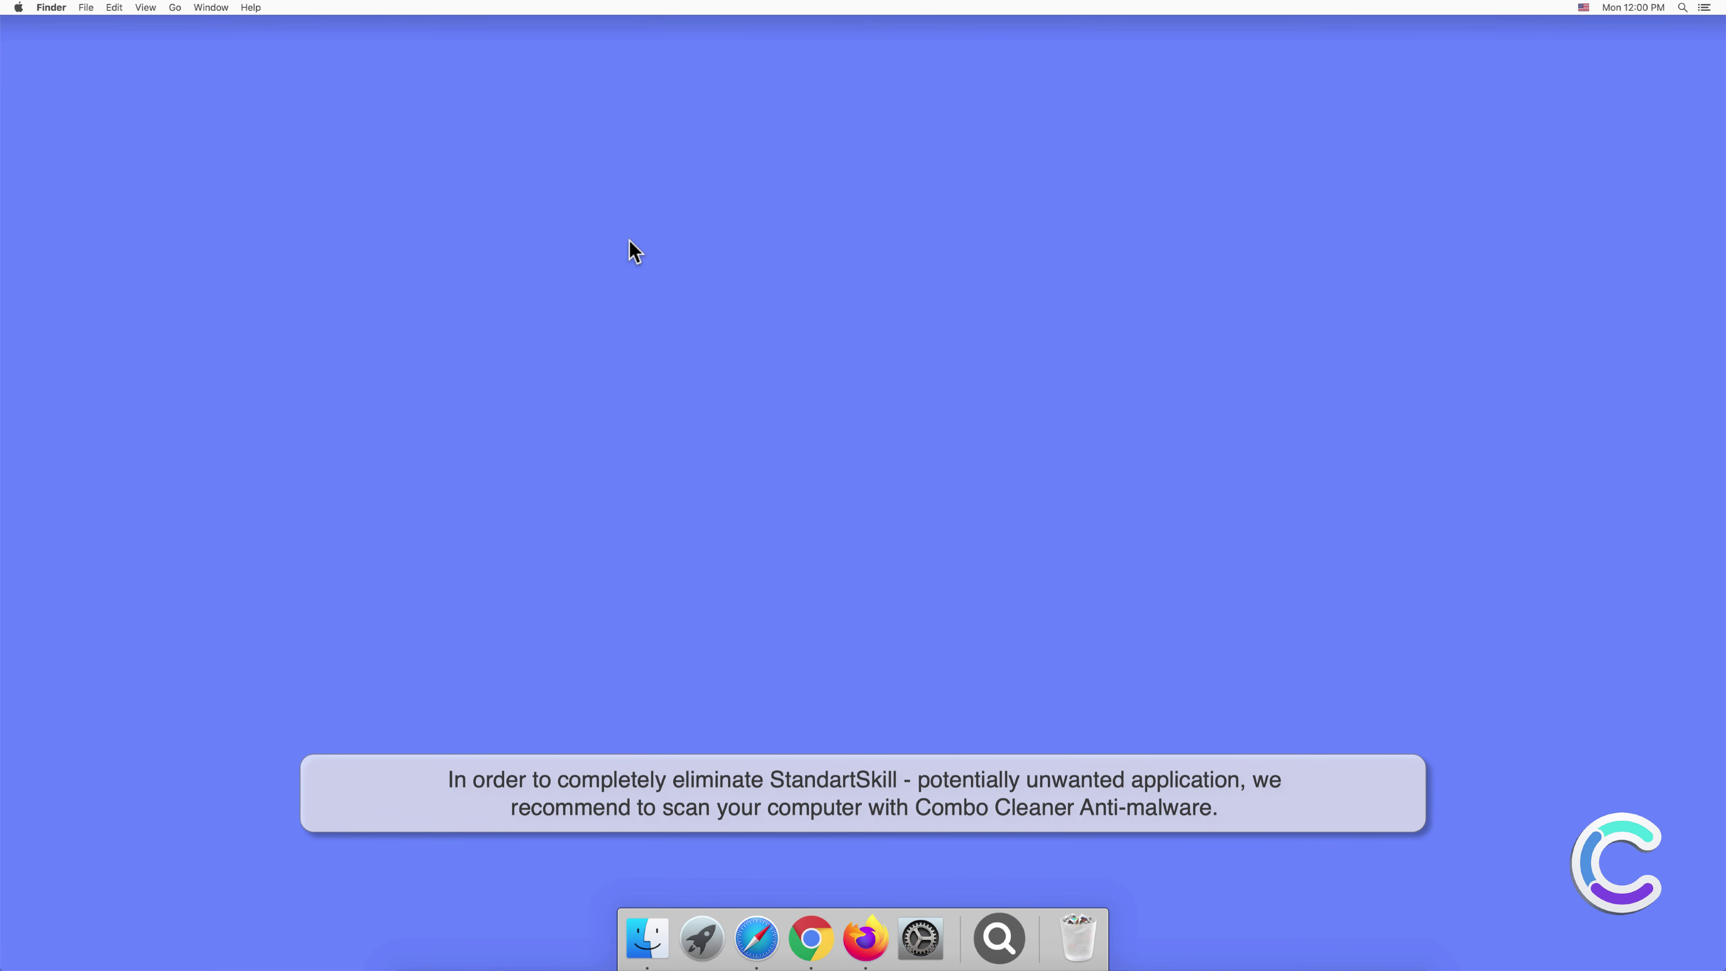
right_click(997, 918)
mouse_move(1036, 850)
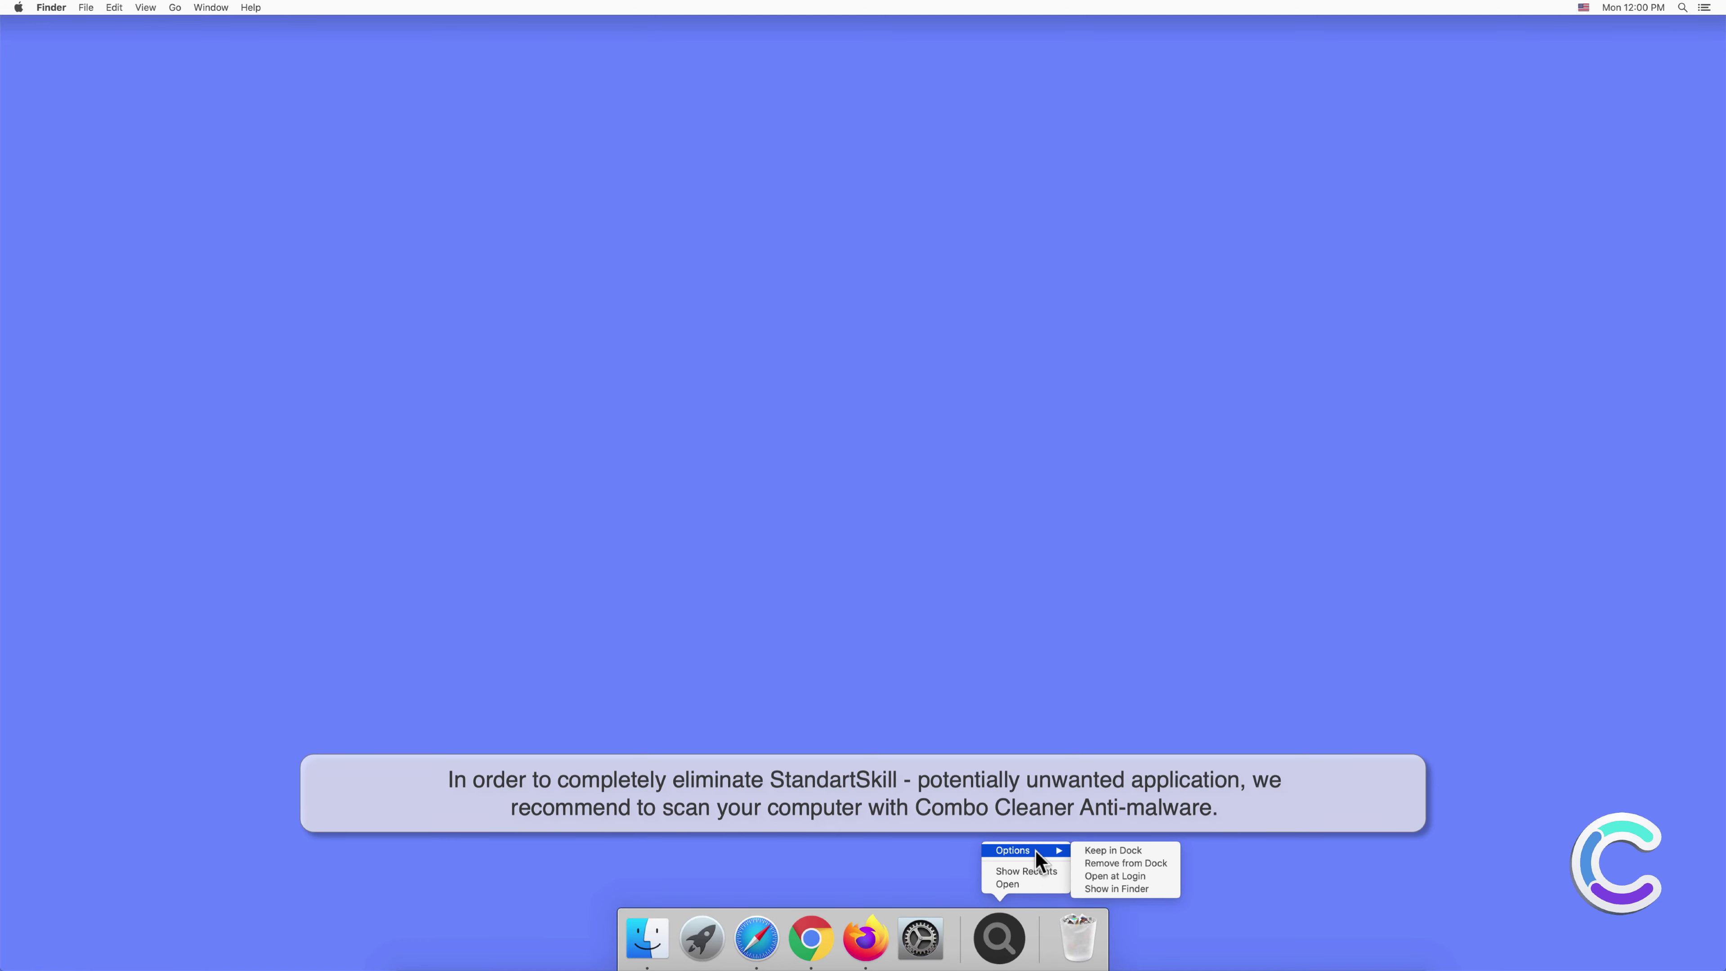
click(1091, 862)
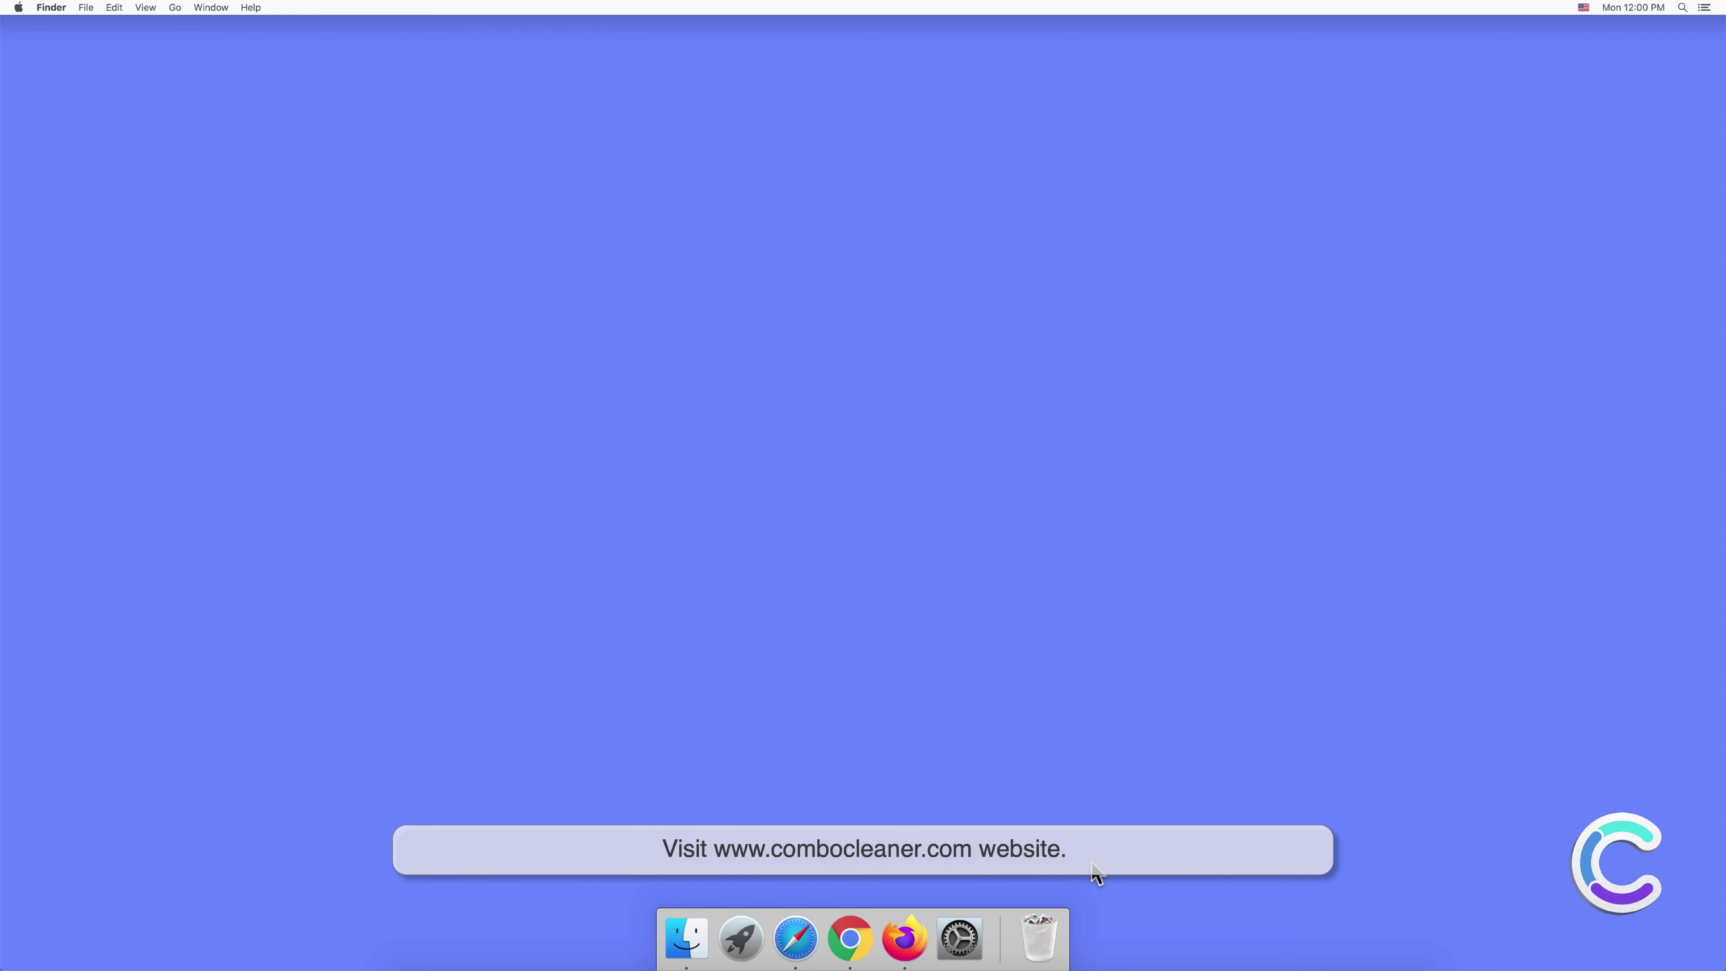
click(795, 938)
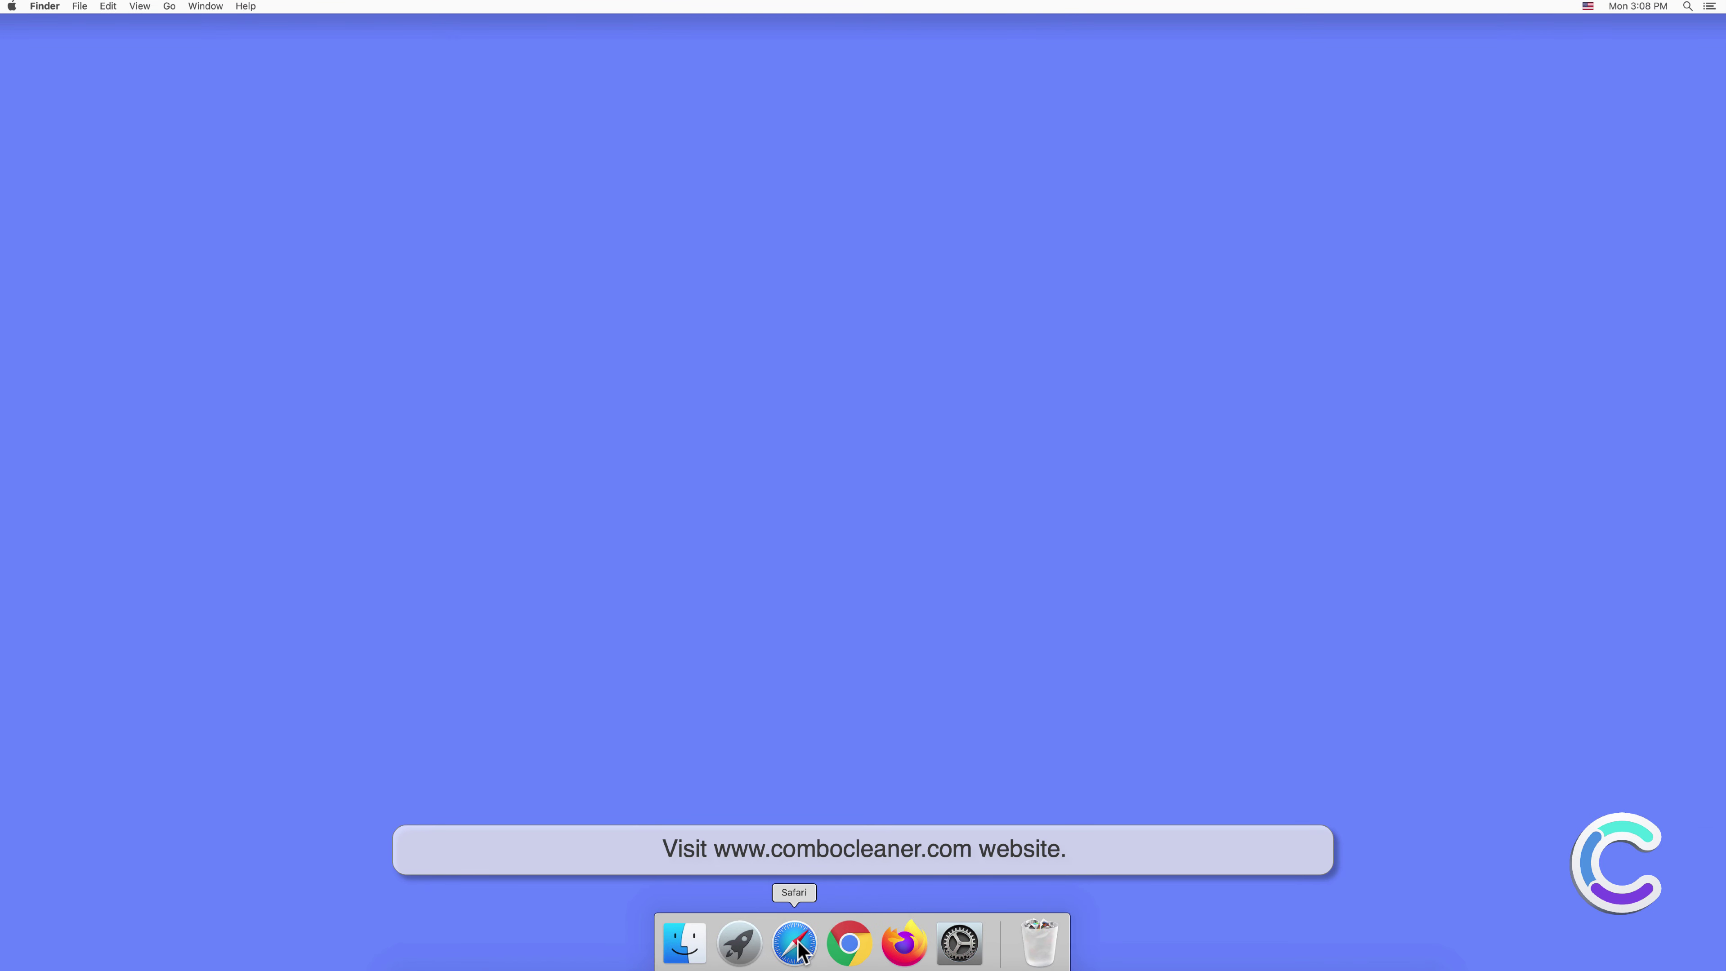
text(w)
text(ww)
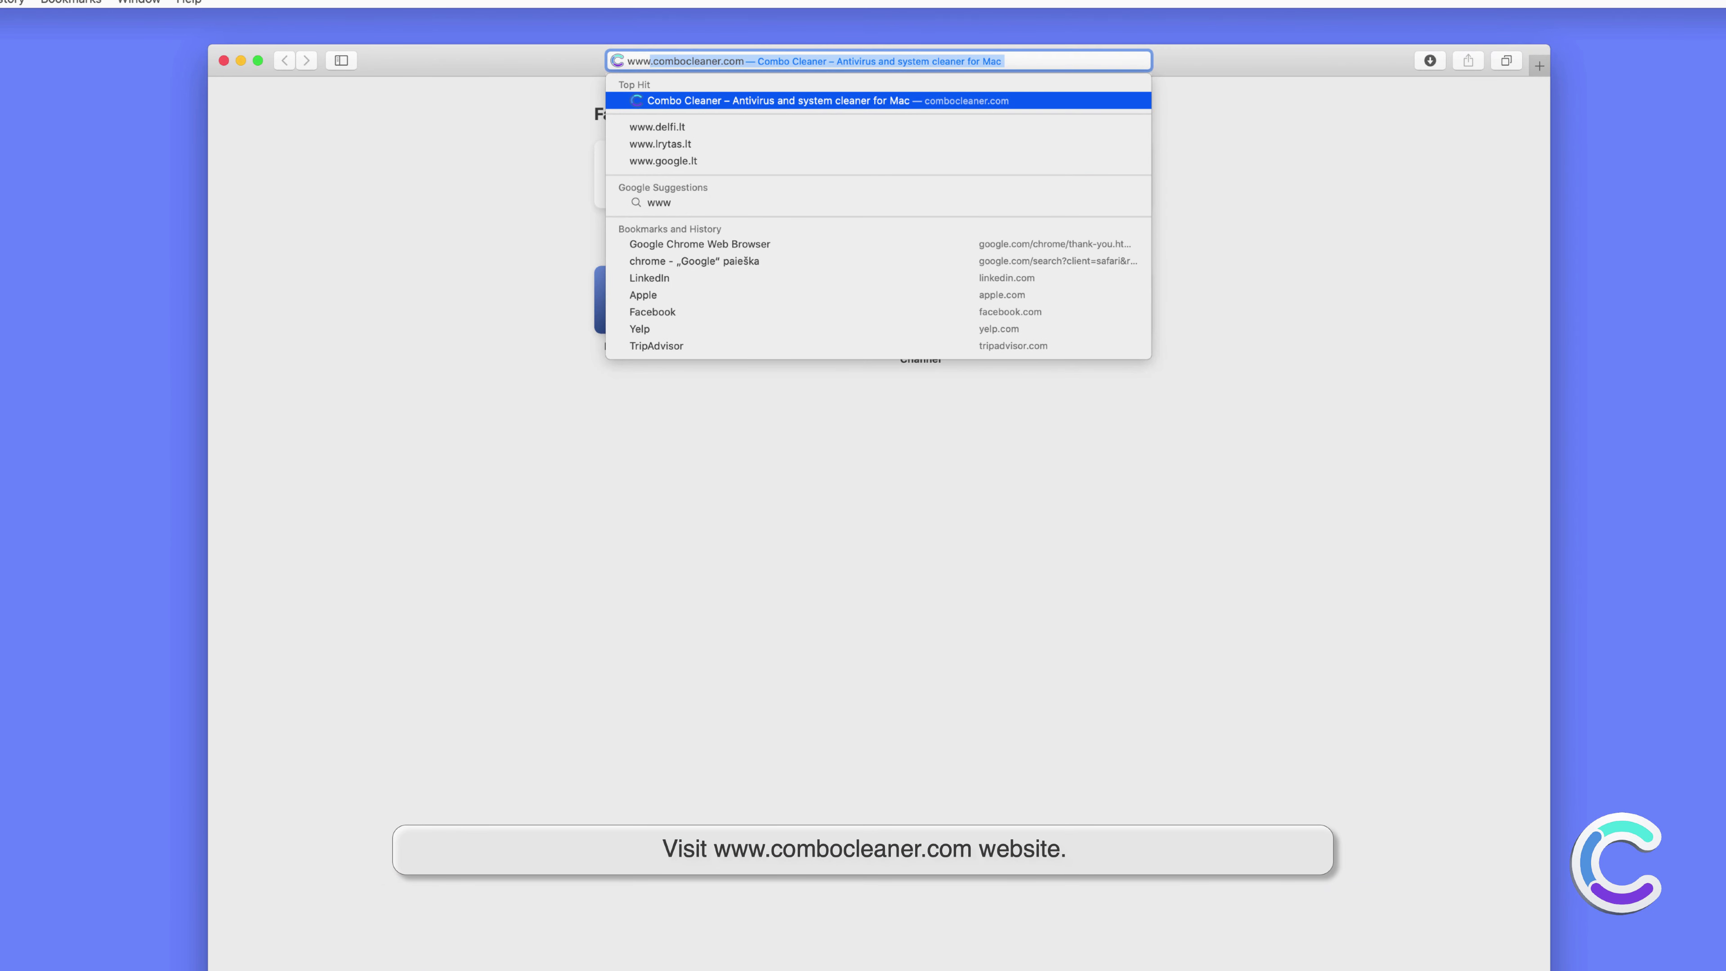
text(.combocle)
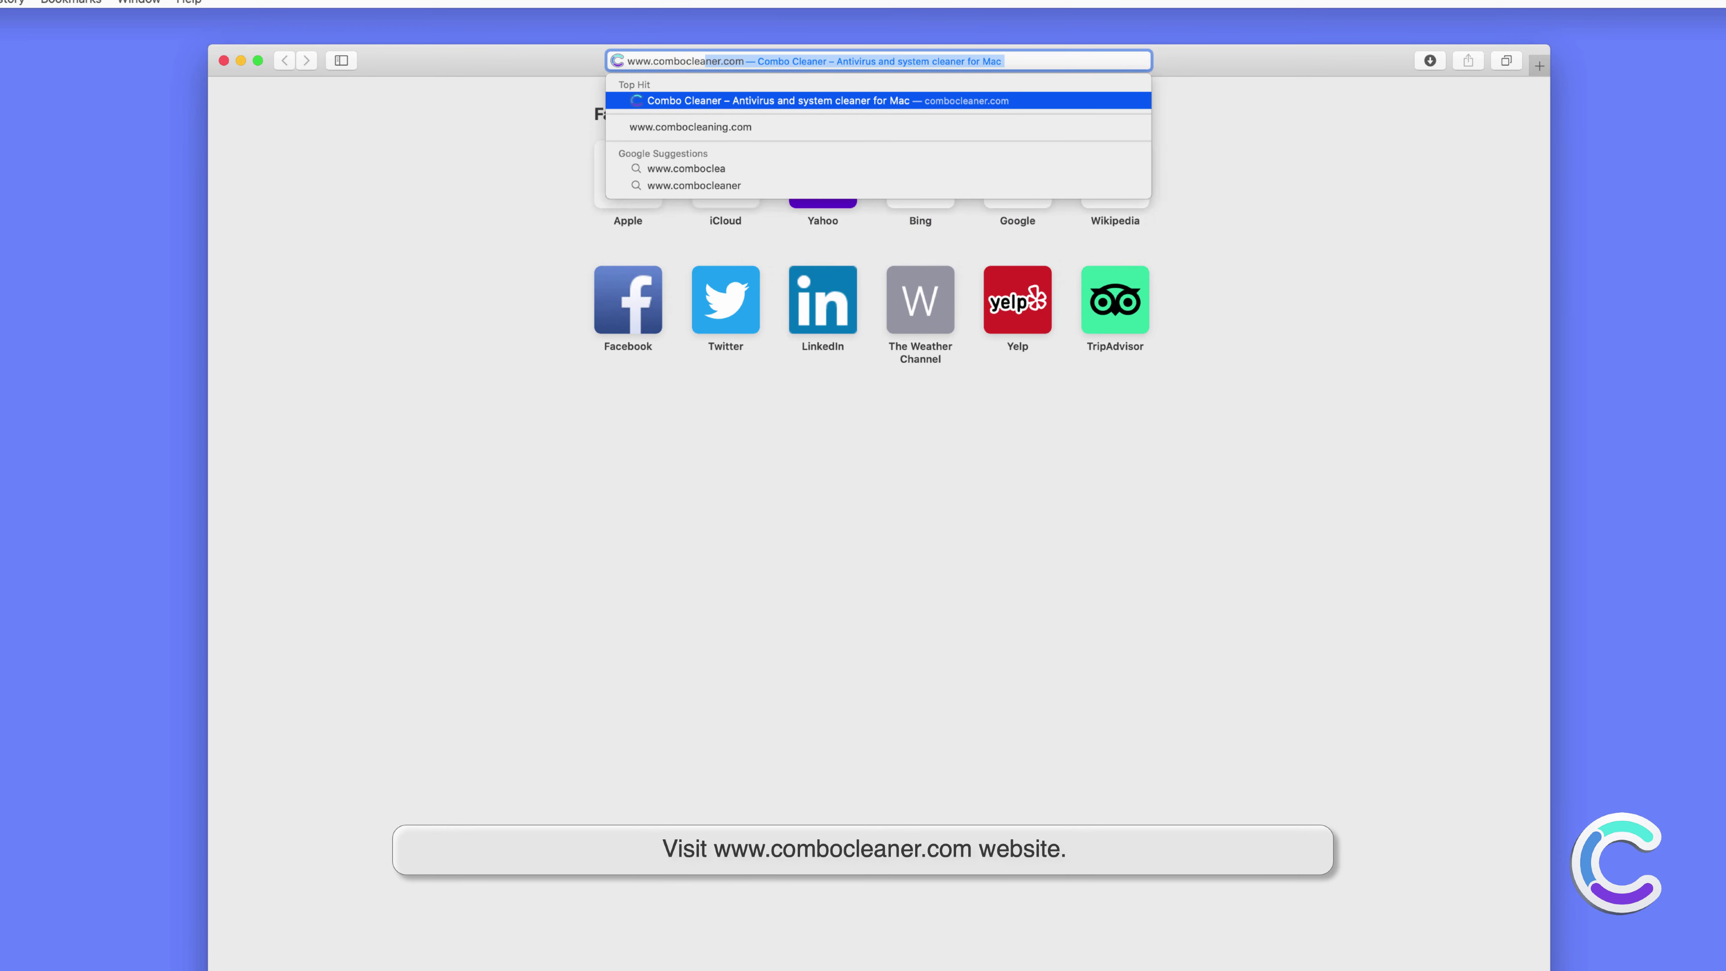
text(aner.com)
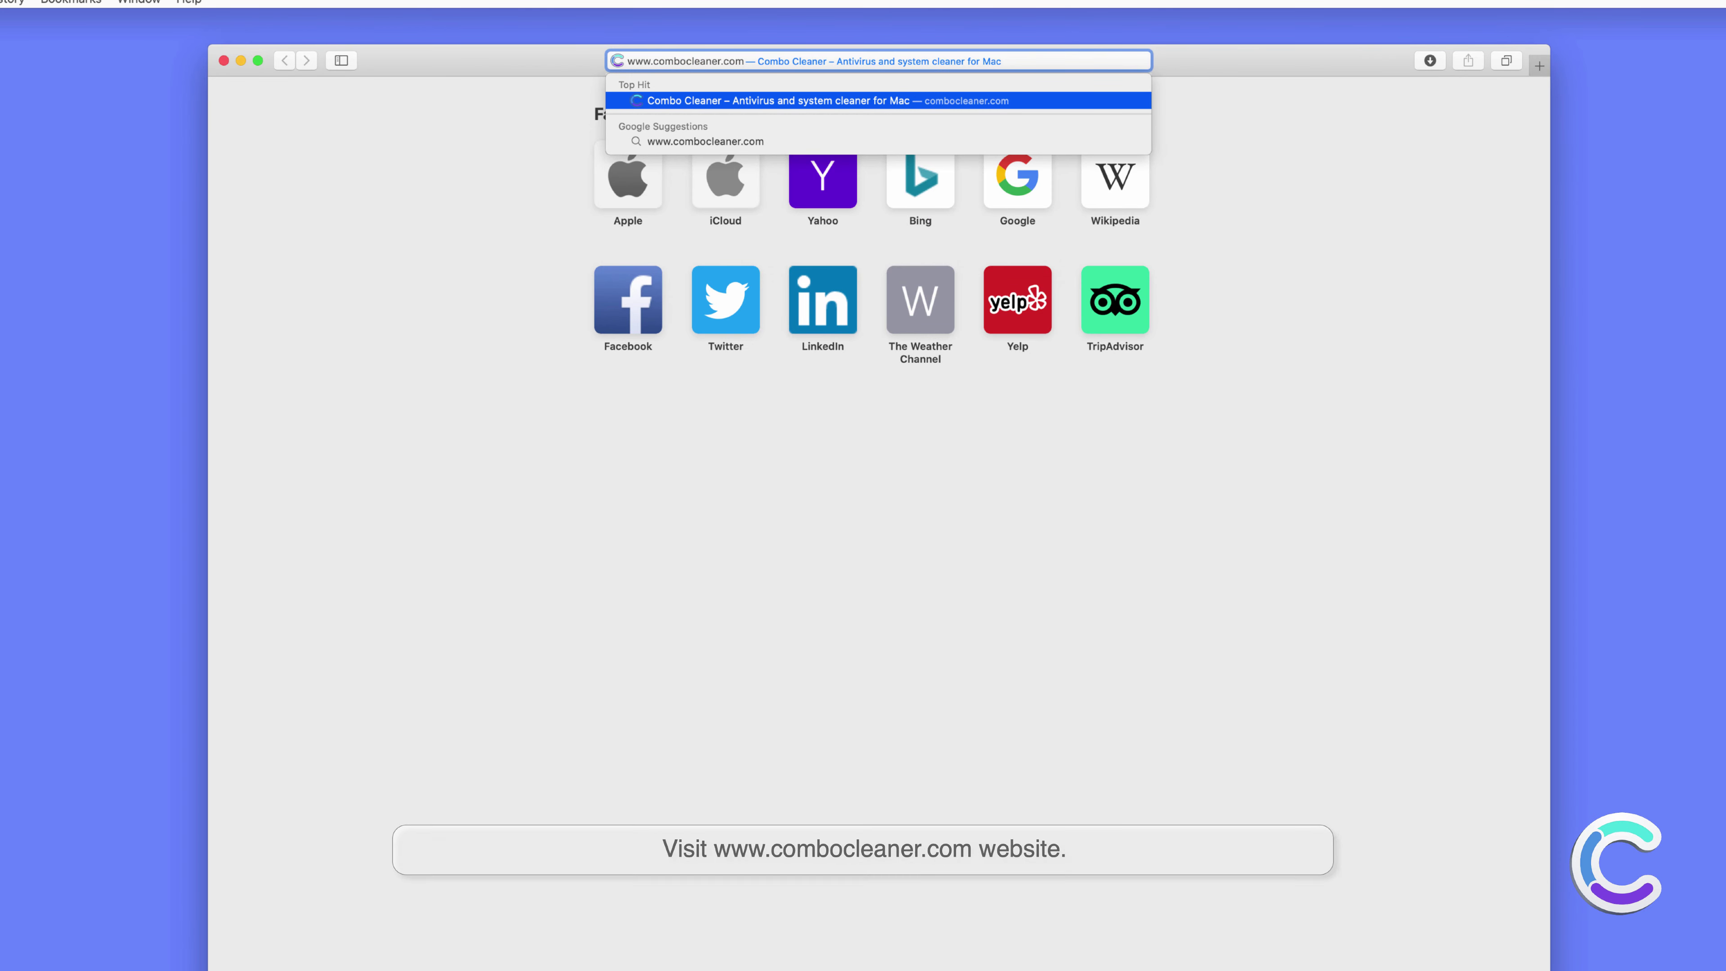
key(Return)
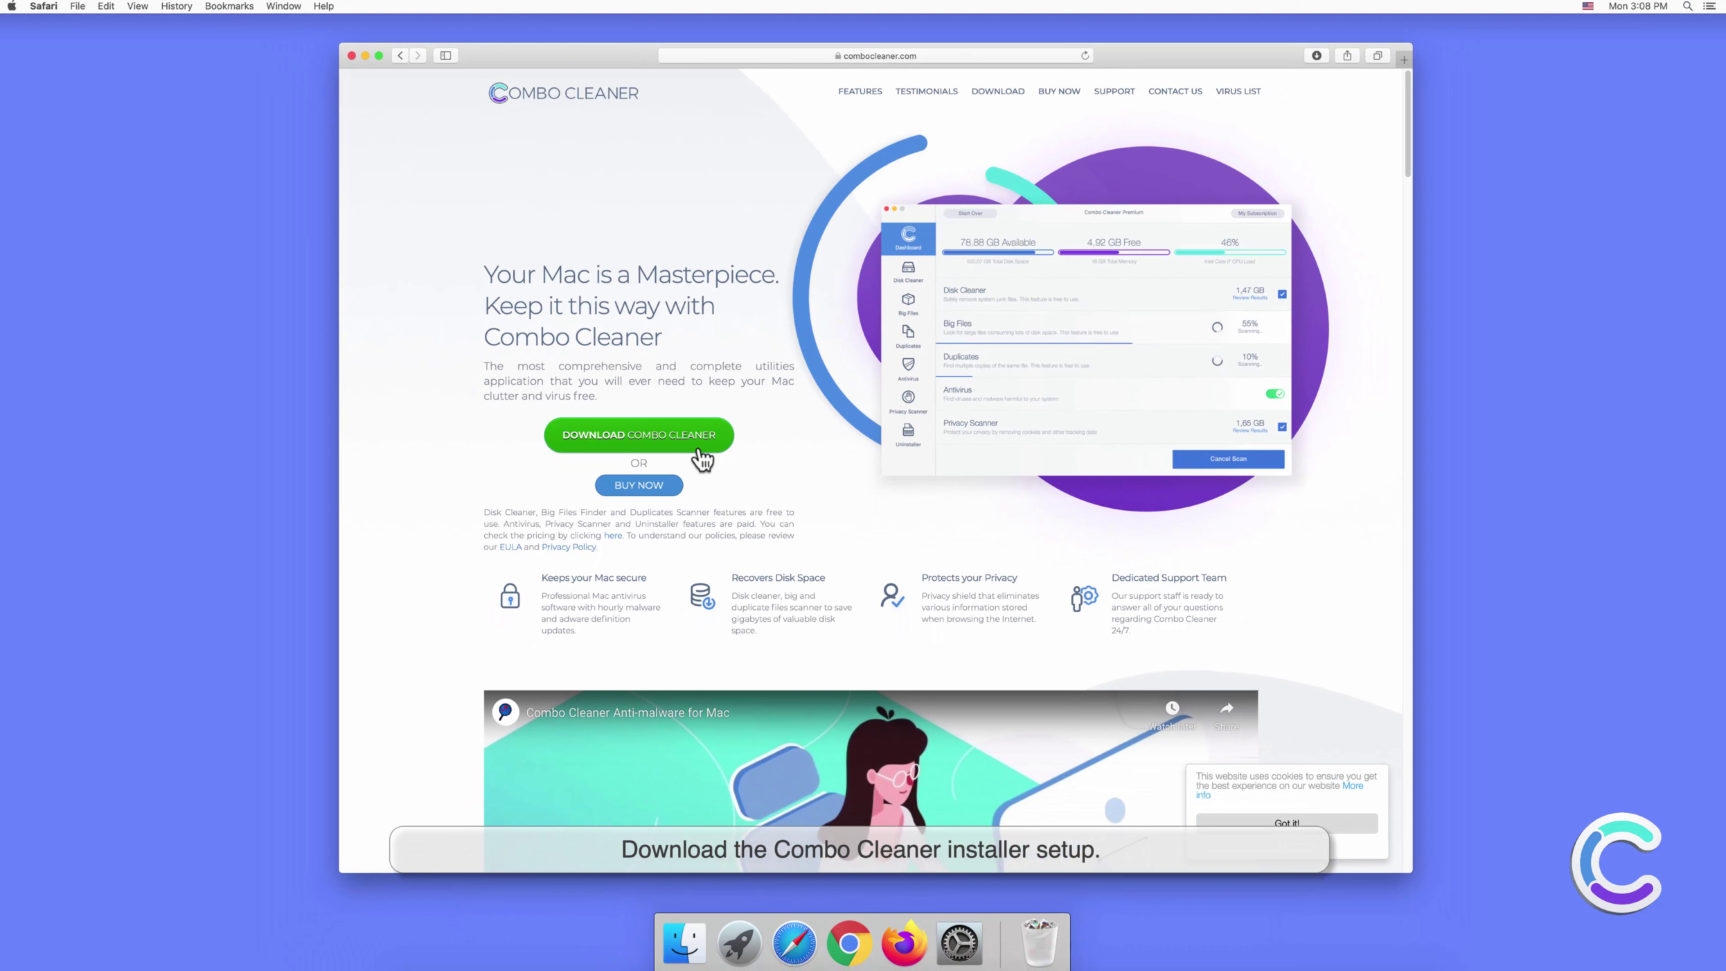
click(677, 533)
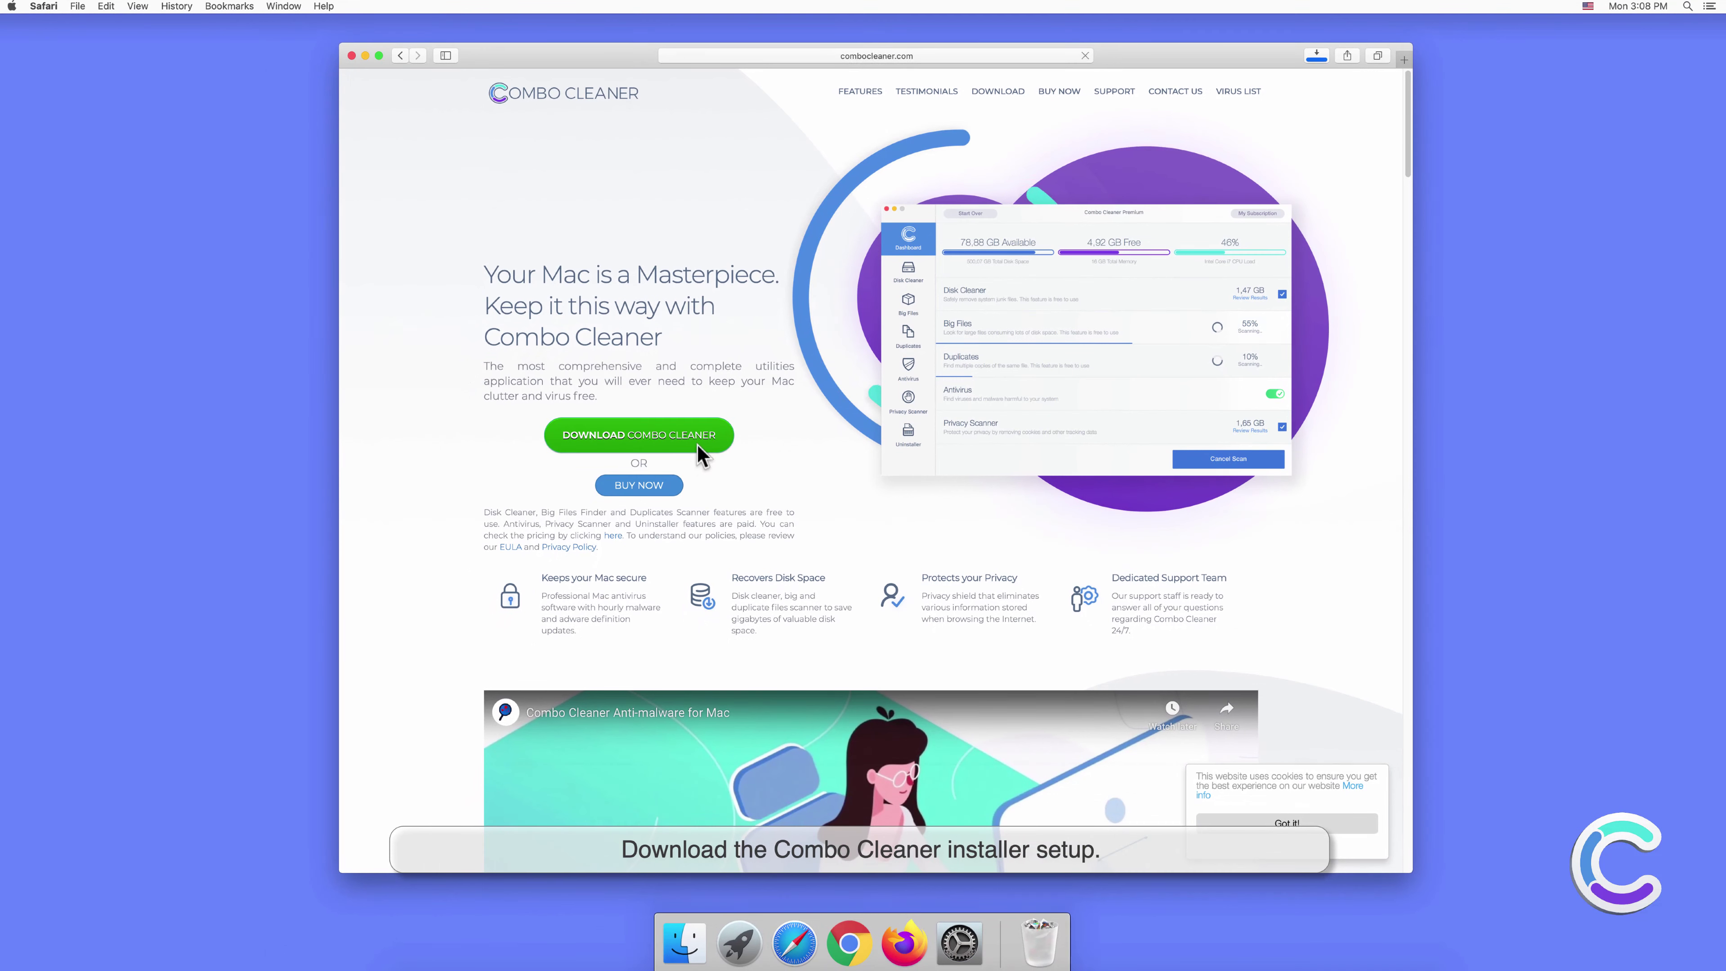
Step: Open combocleaner.dmg from Safari's downloads list to mount the installer
click(1314, 57)
click(1304, 109)
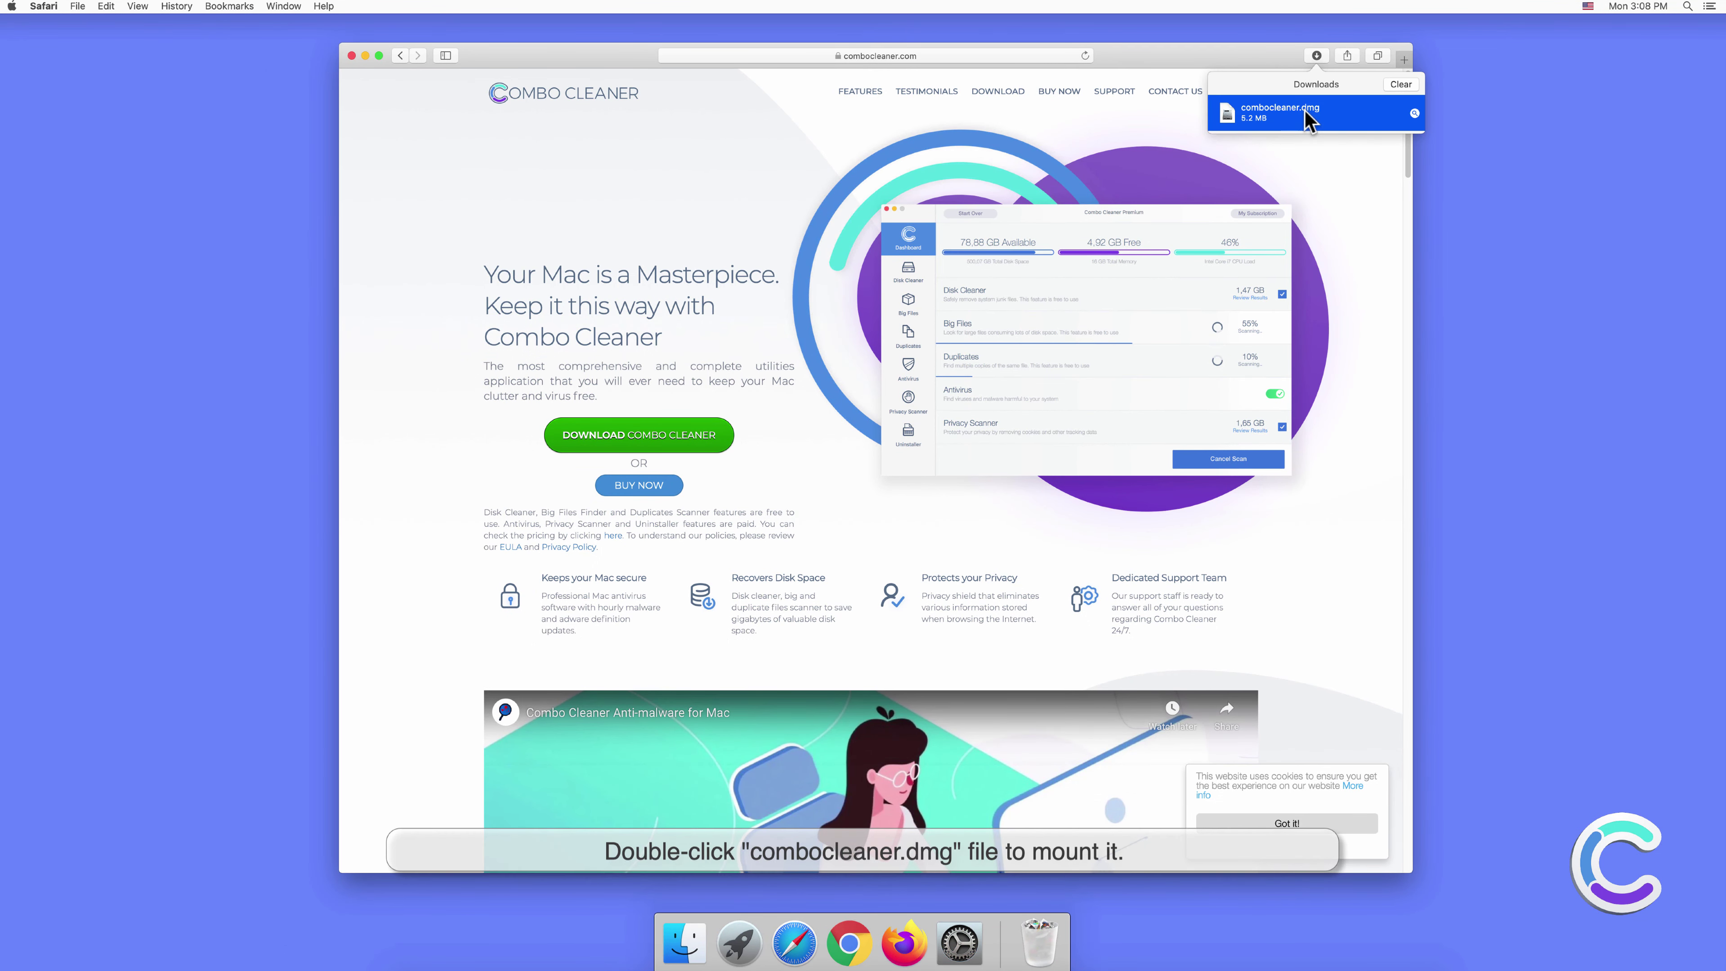
double_click(1304, 110)
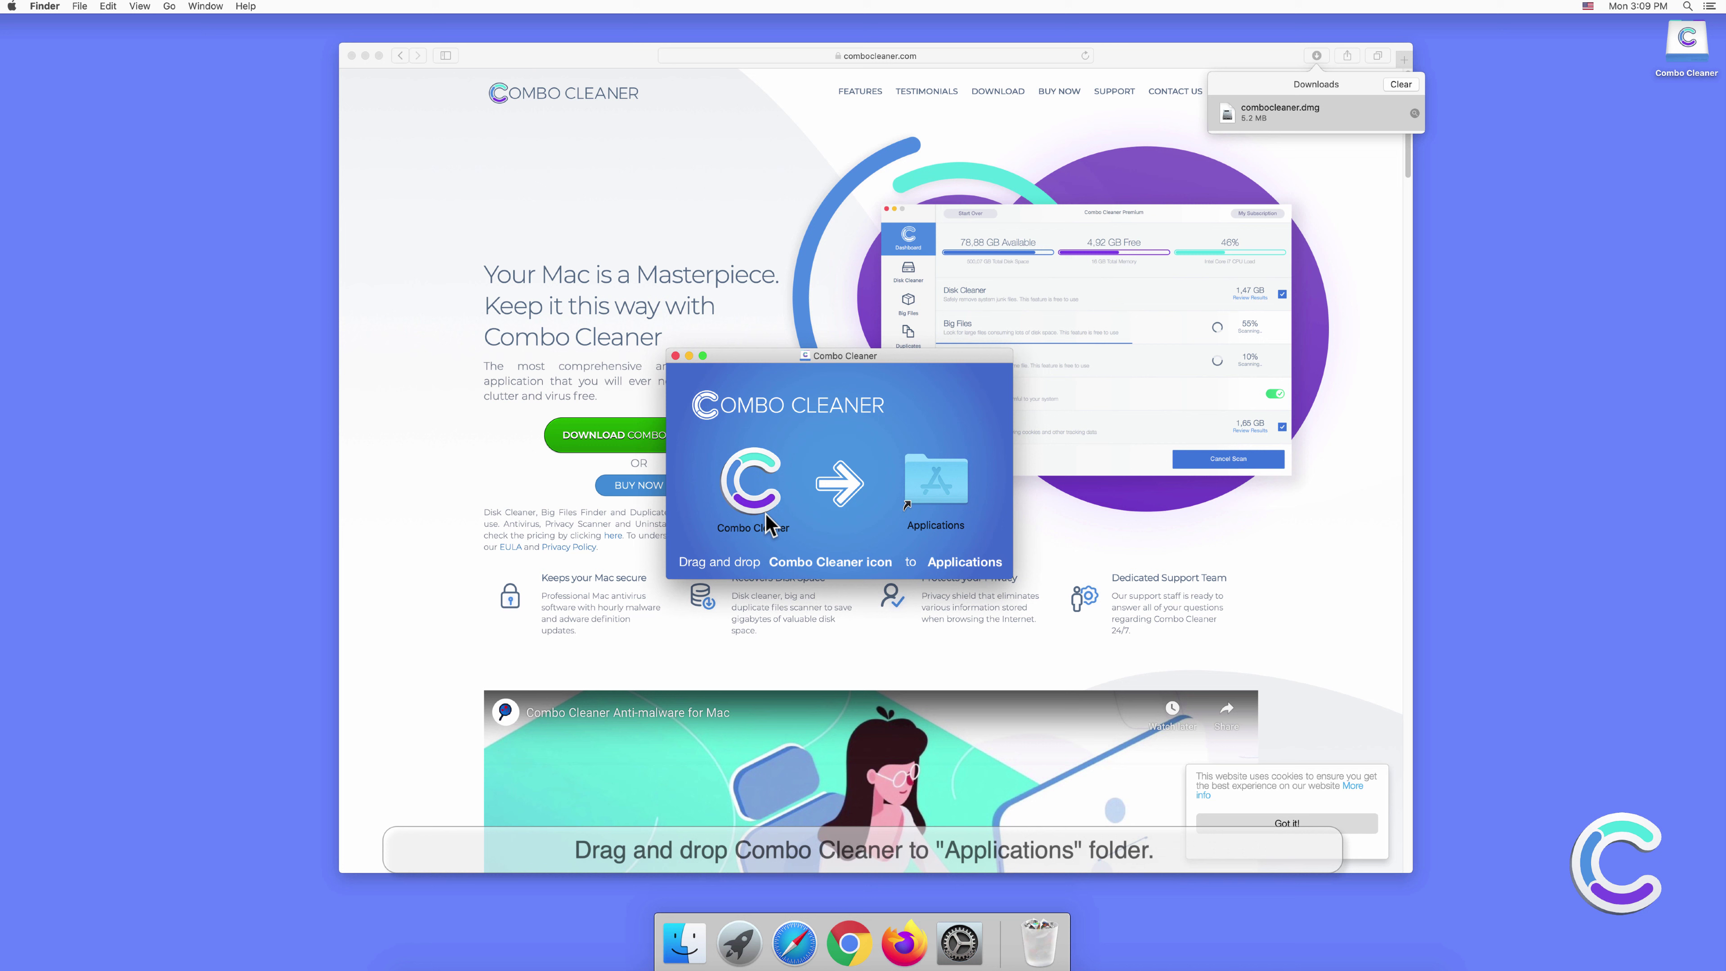
Step: Drag Combo Cleaner into the Applications folder and close the installer window
click(742, 502)
drag(765, 499, 928, 509)
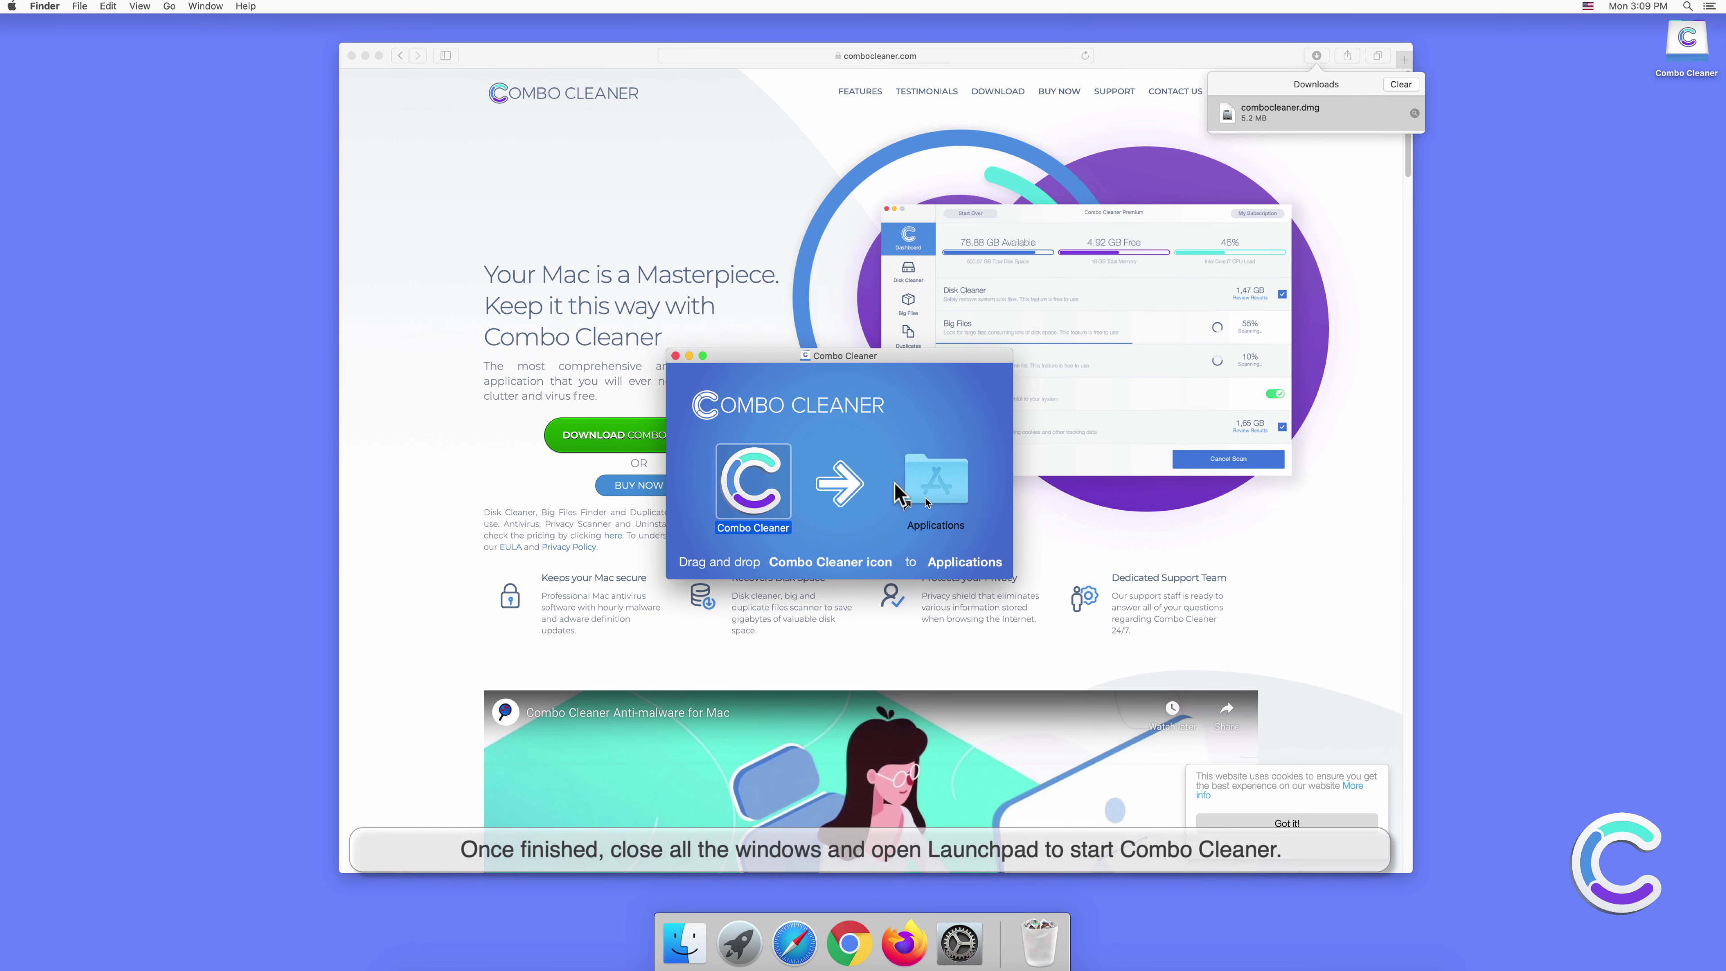
click(675, 357)
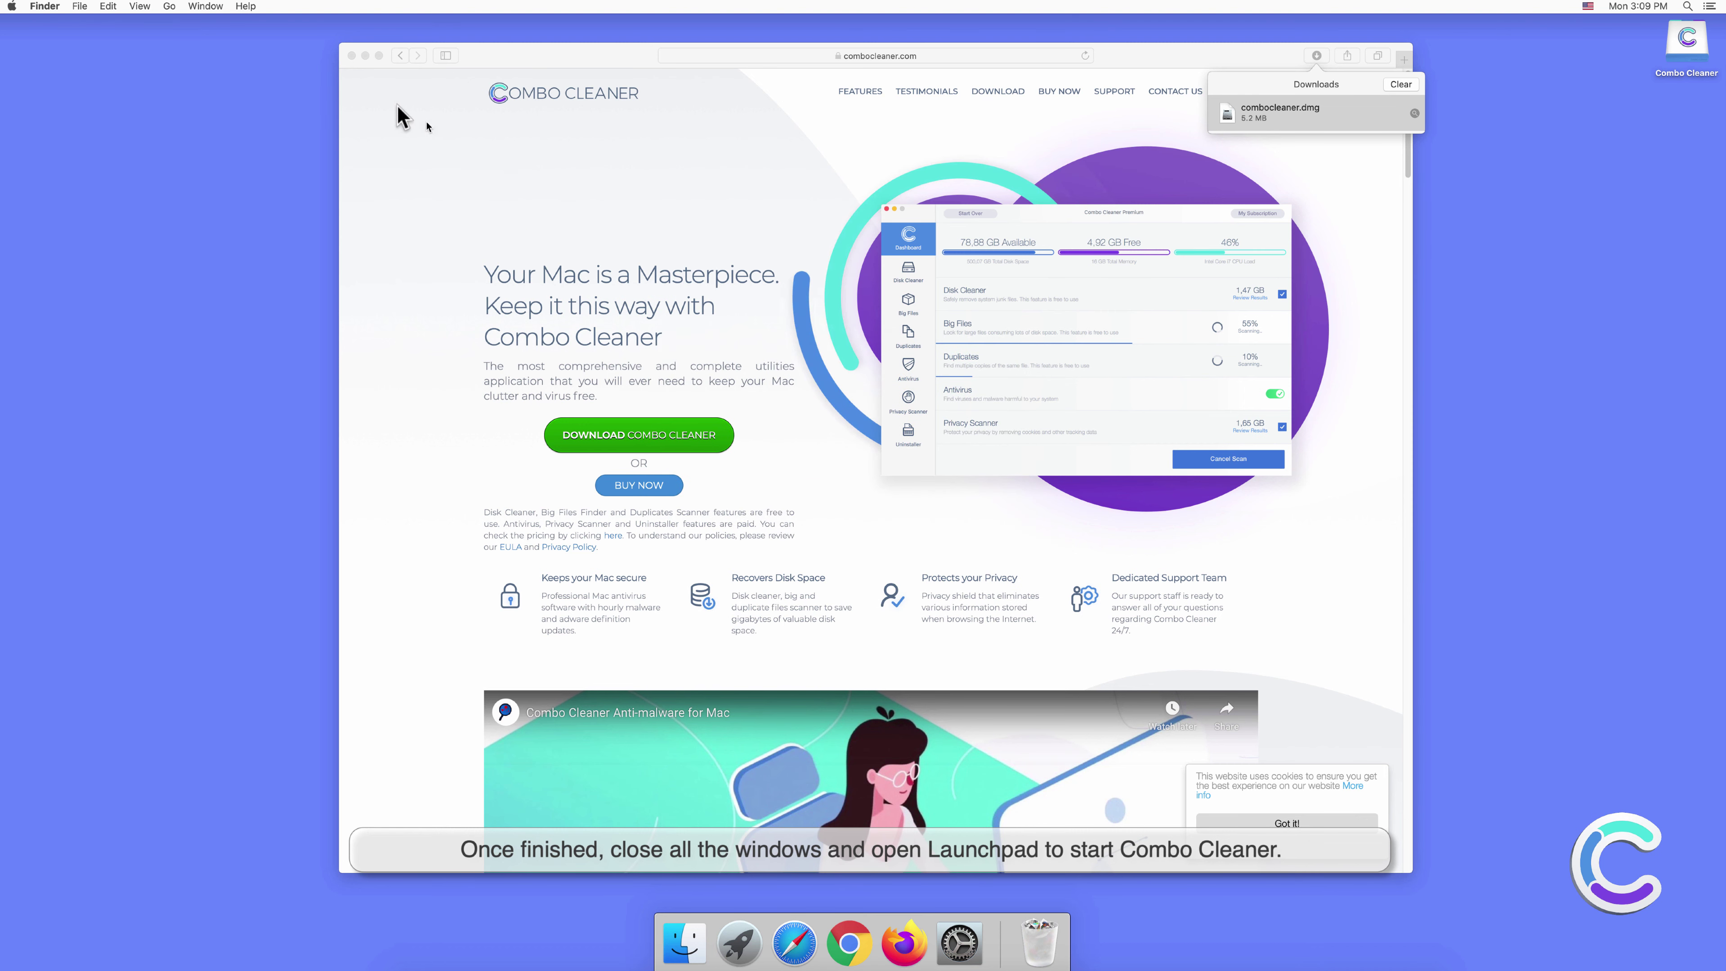
click(366, 85)
Step: Close Safari, then launch Combo Cleaner from Launchpad and allow it to open
click(351, 56)
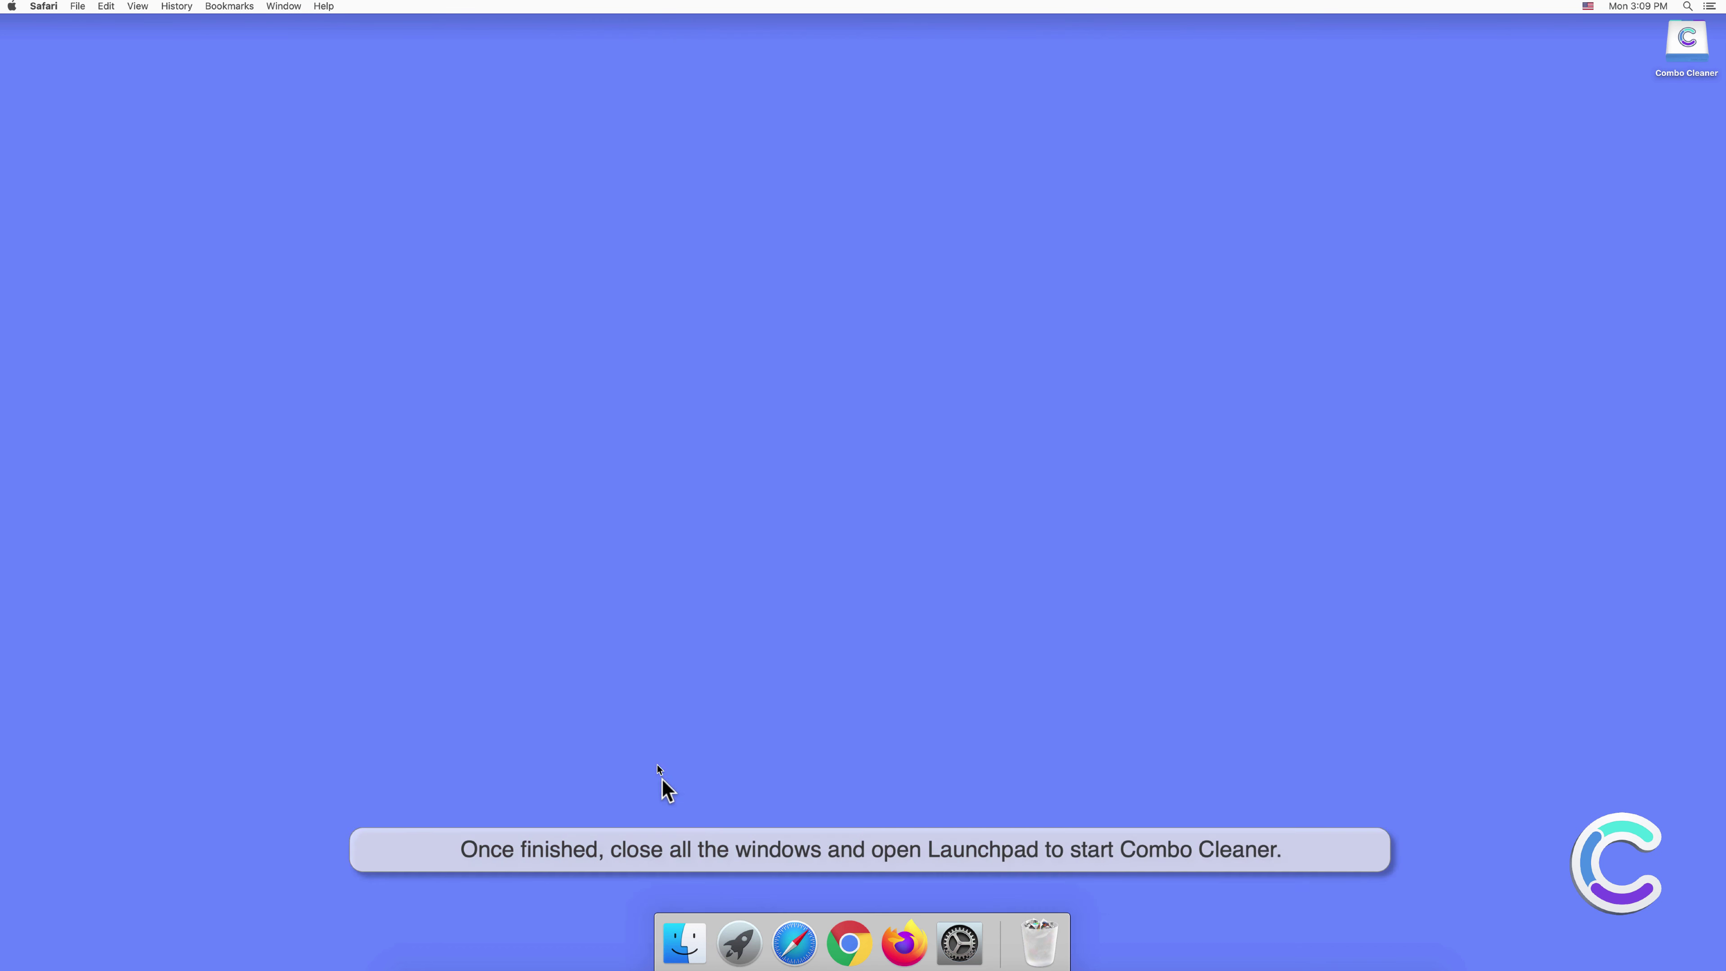
click(739, 944)
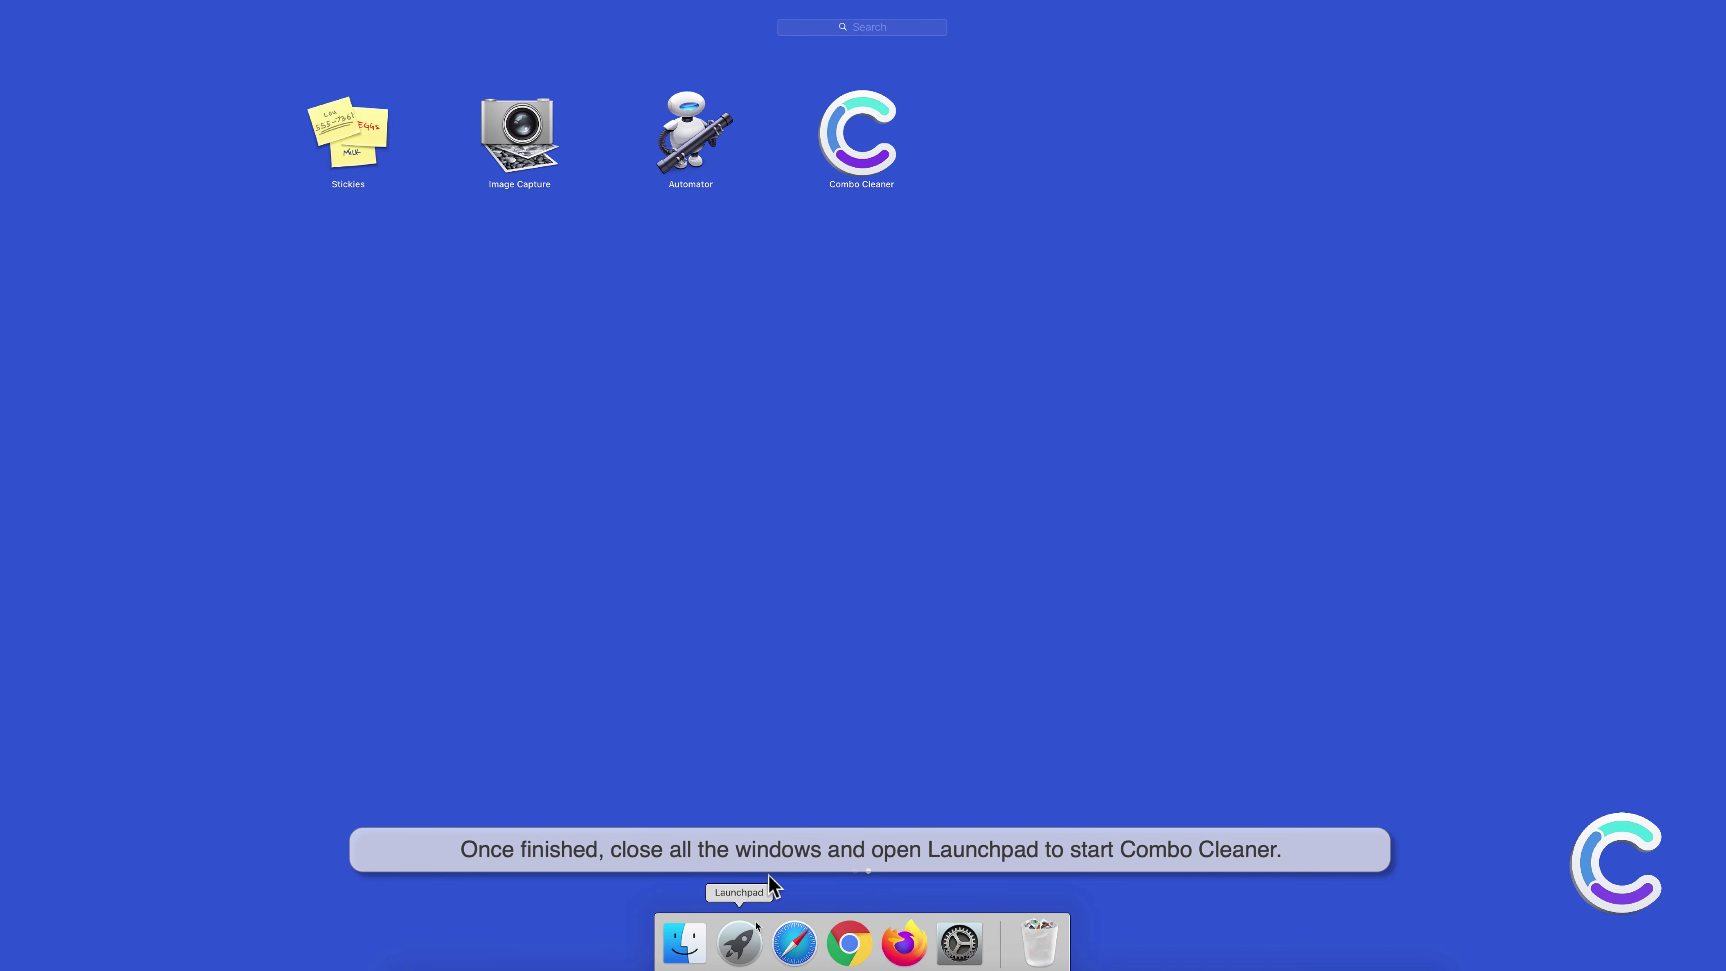
click(855, 164)
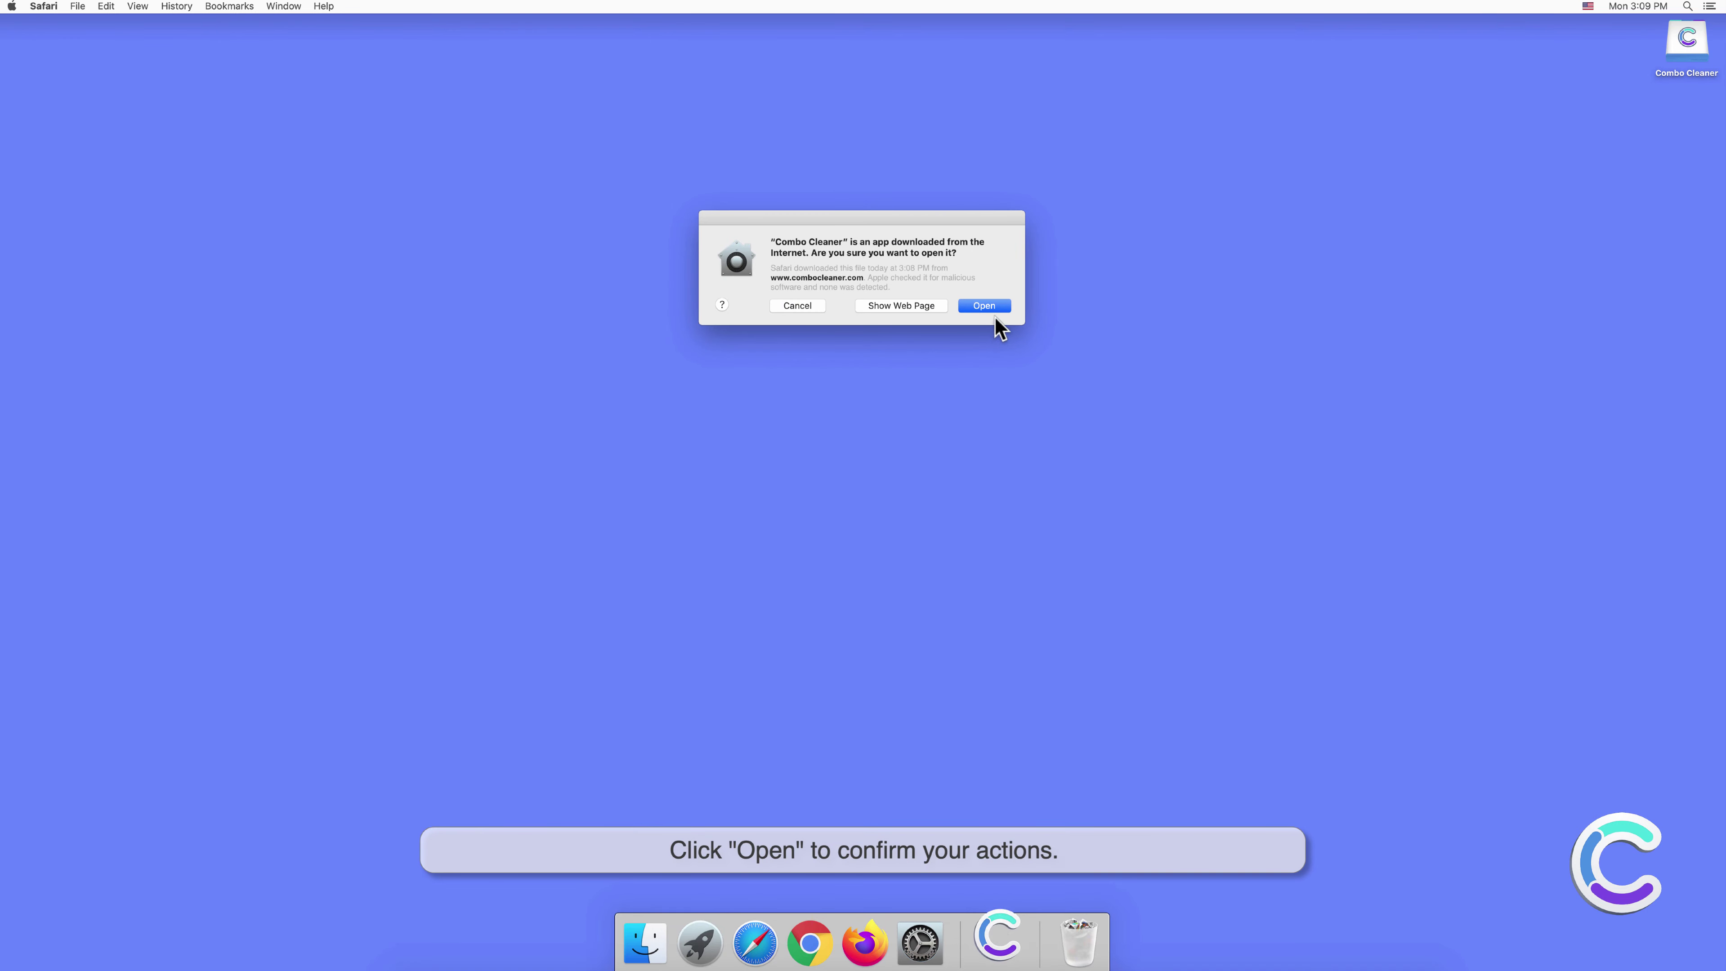
click(991, 306)
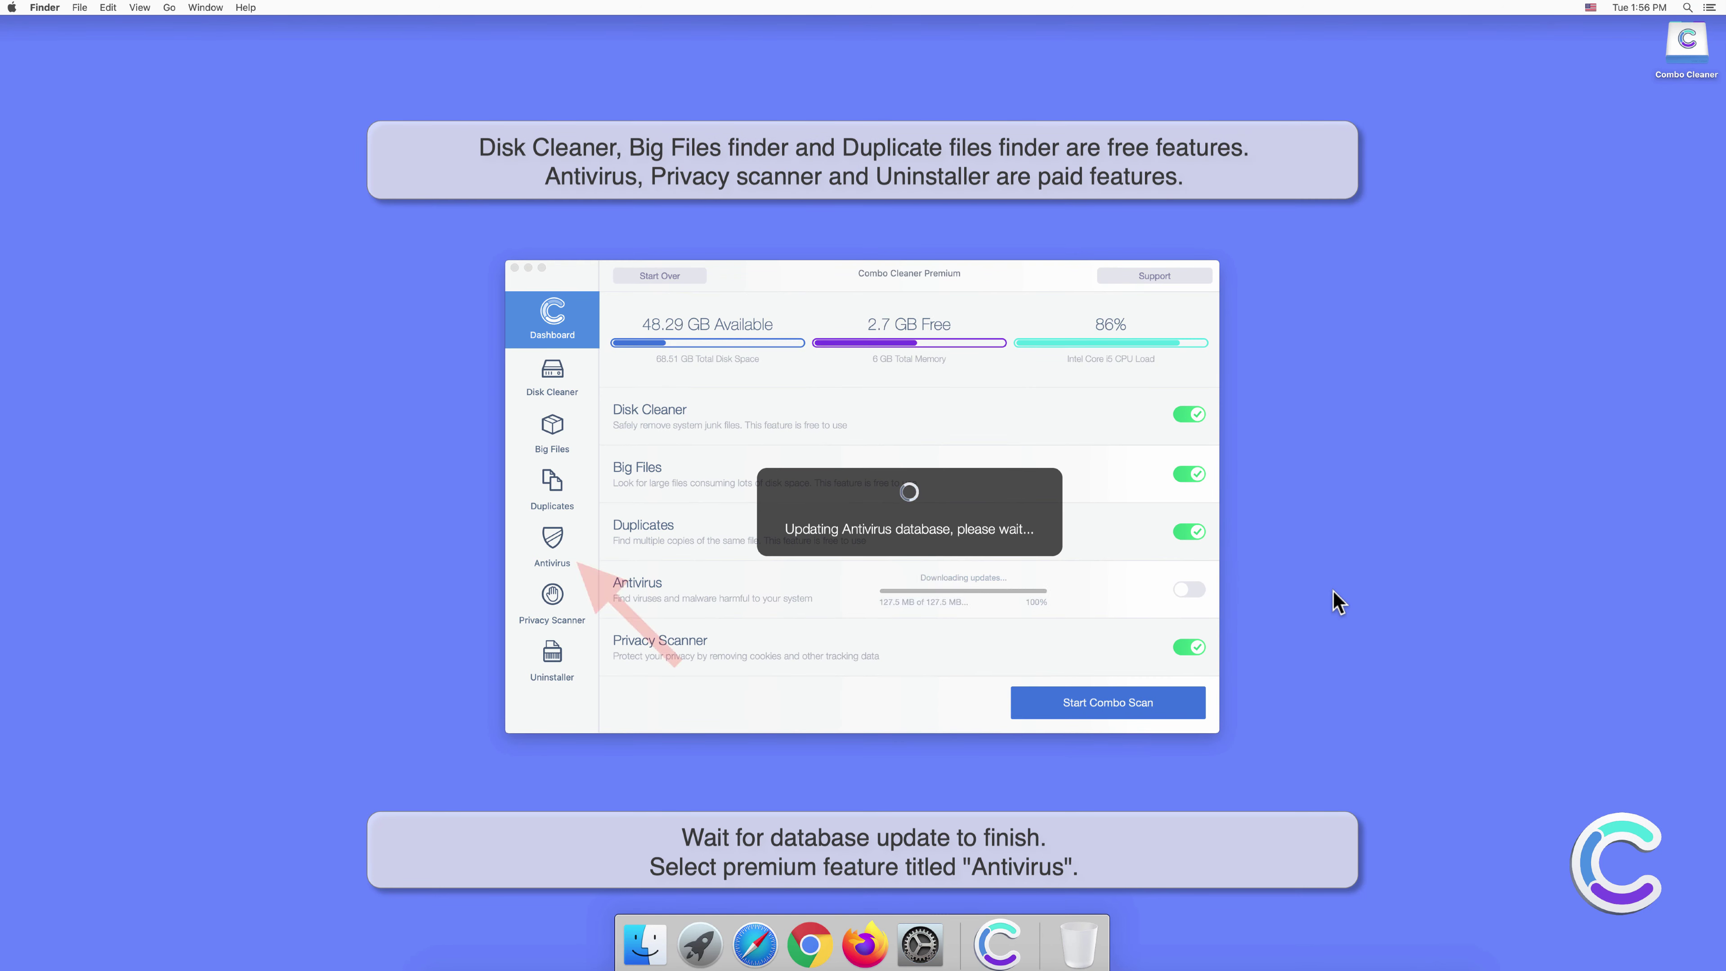
Step: Run a Full Scan in Combo Cleaner's Antivirus, detecting 10 adware threats
click(557, 539)
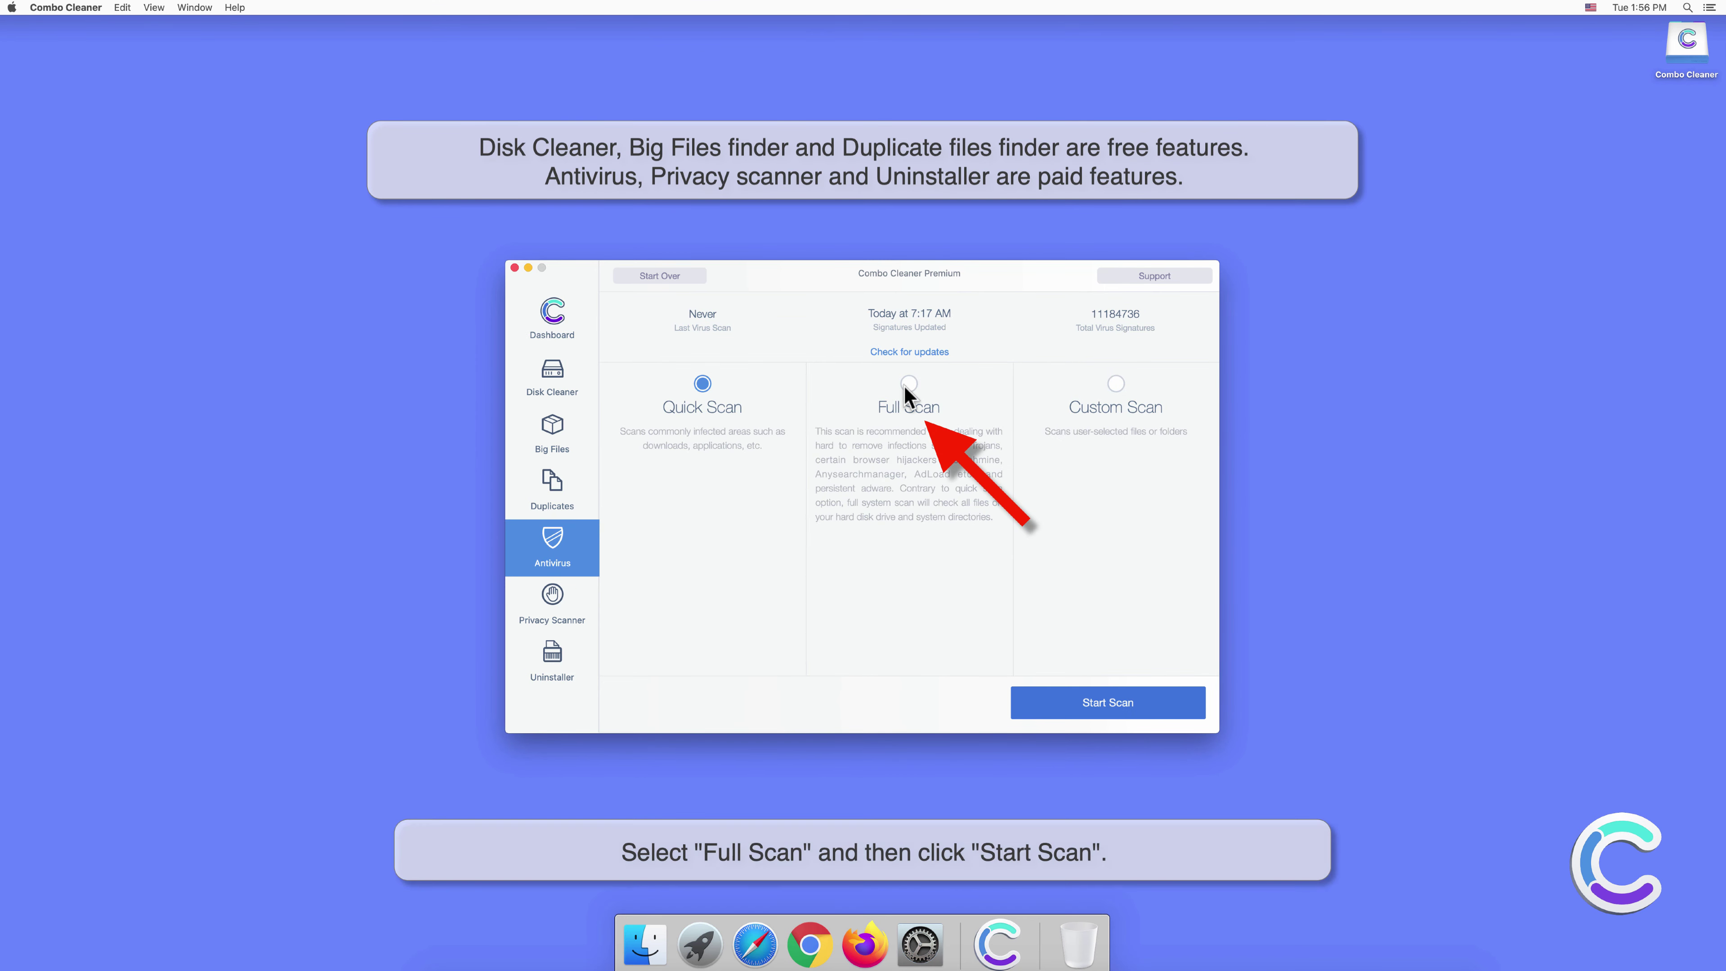
click(1113, 704)
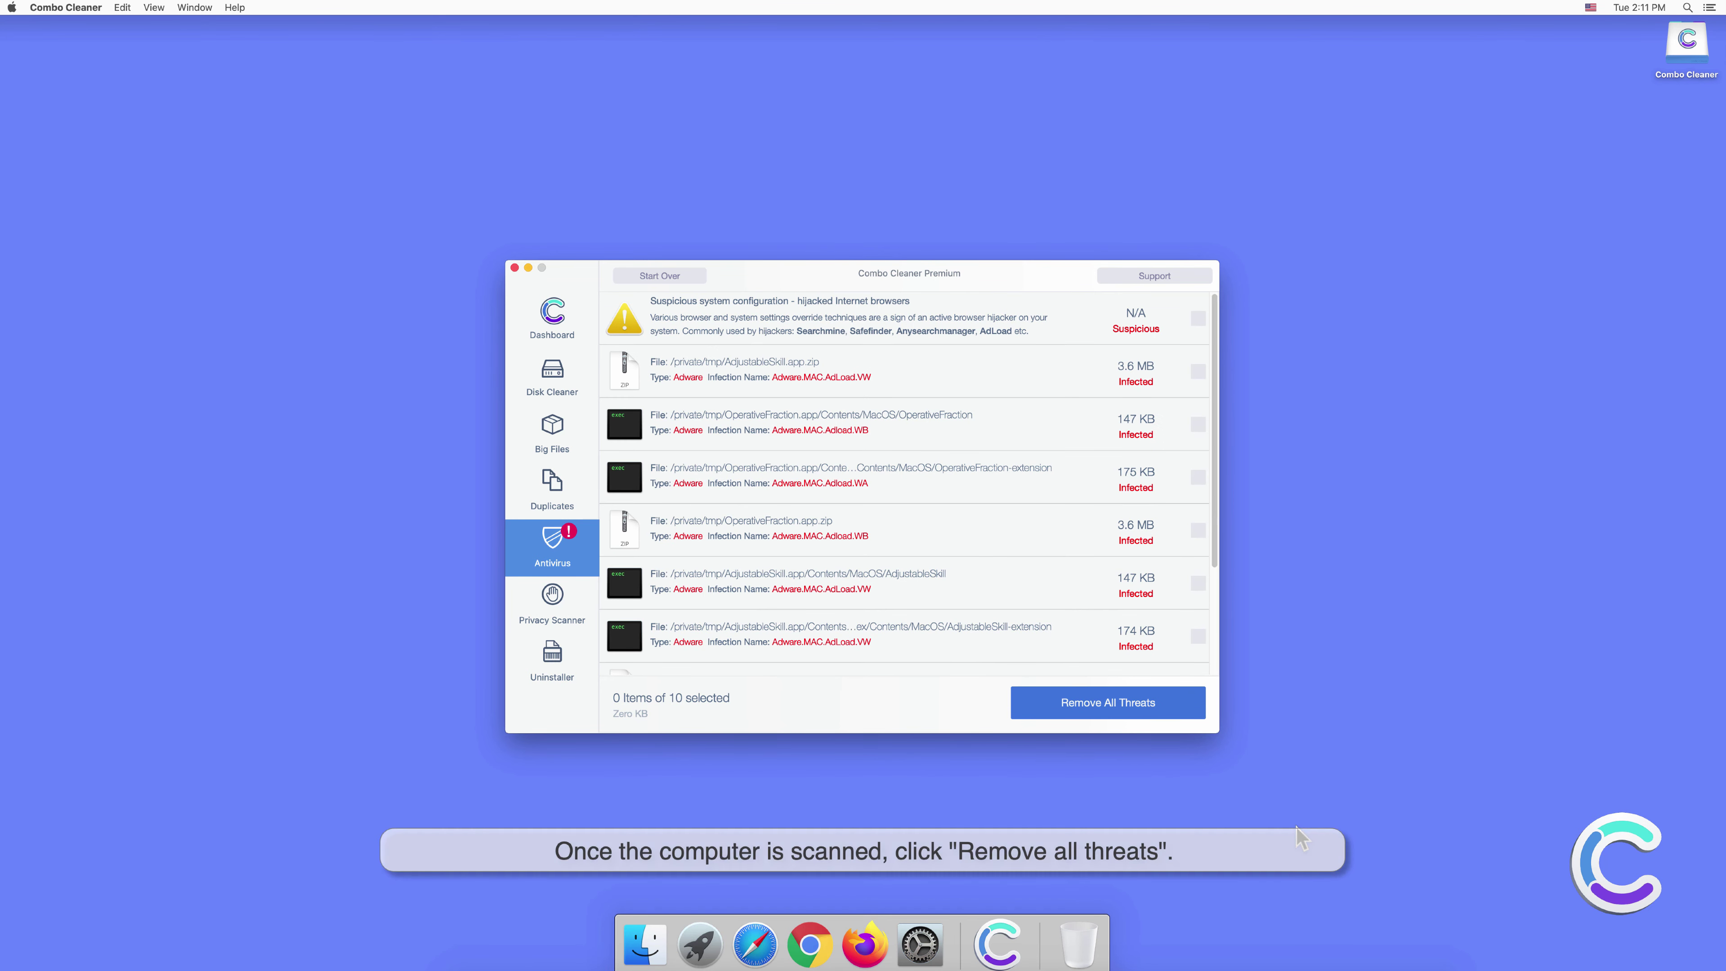
Step: Remove all detected adware threats, authorize it with the administrator password, and restart the Mac now
click(1130, 713)
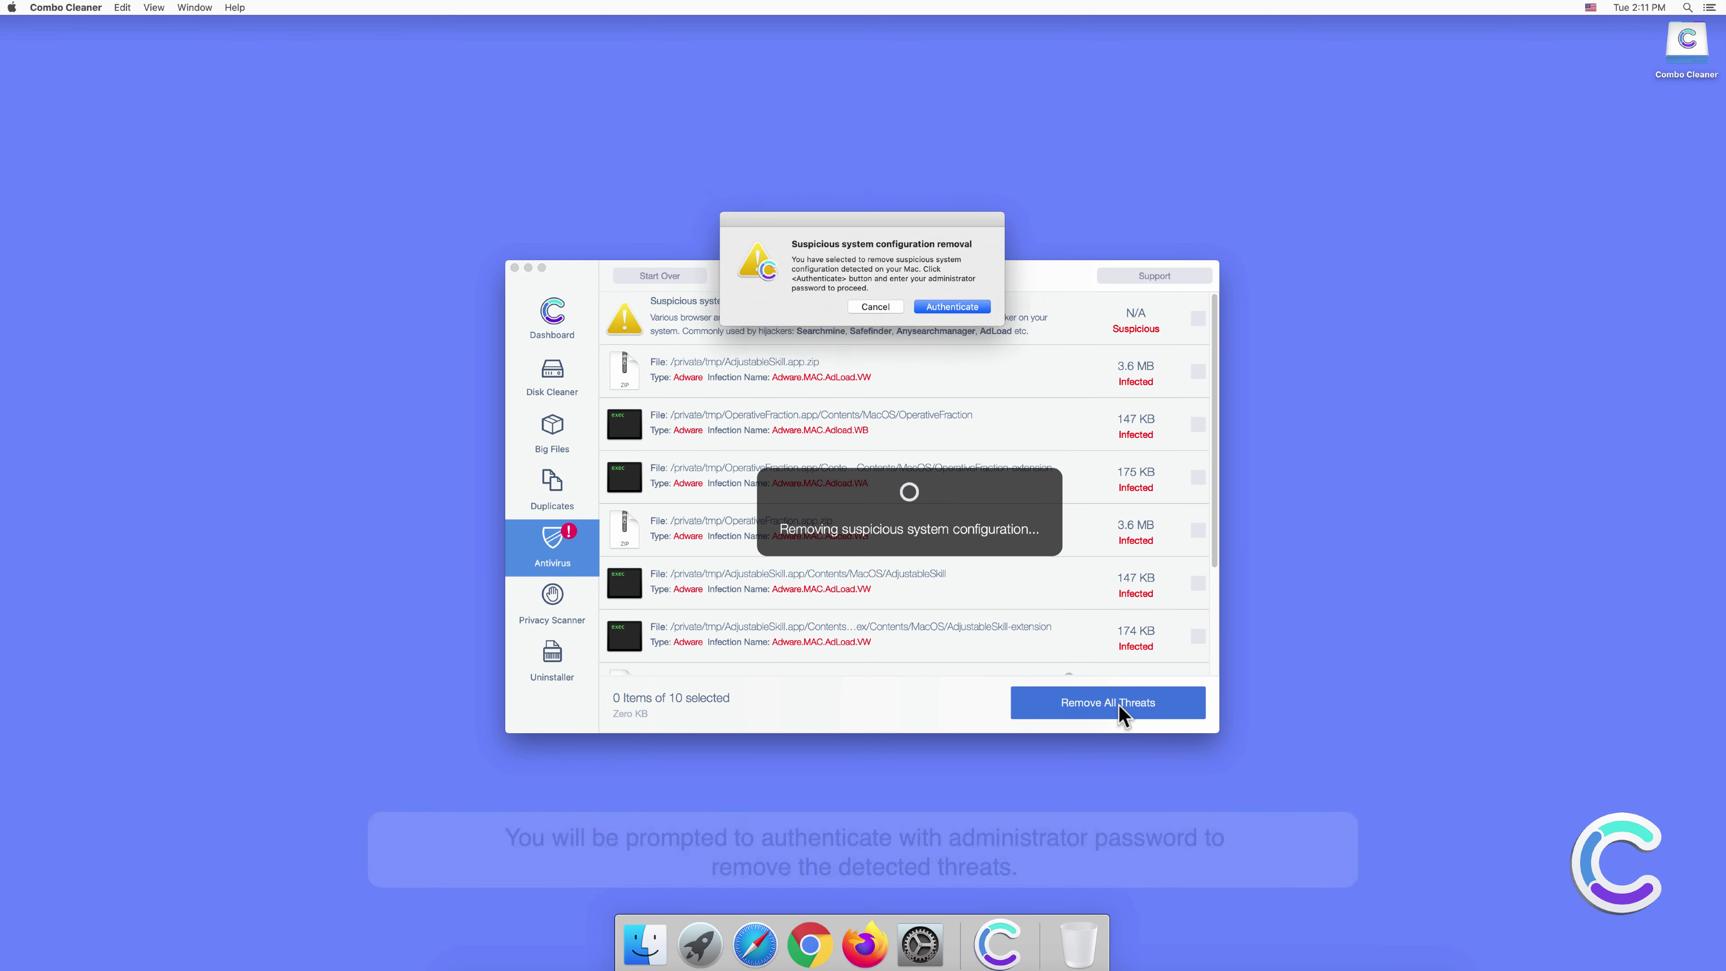
click(952, 306)
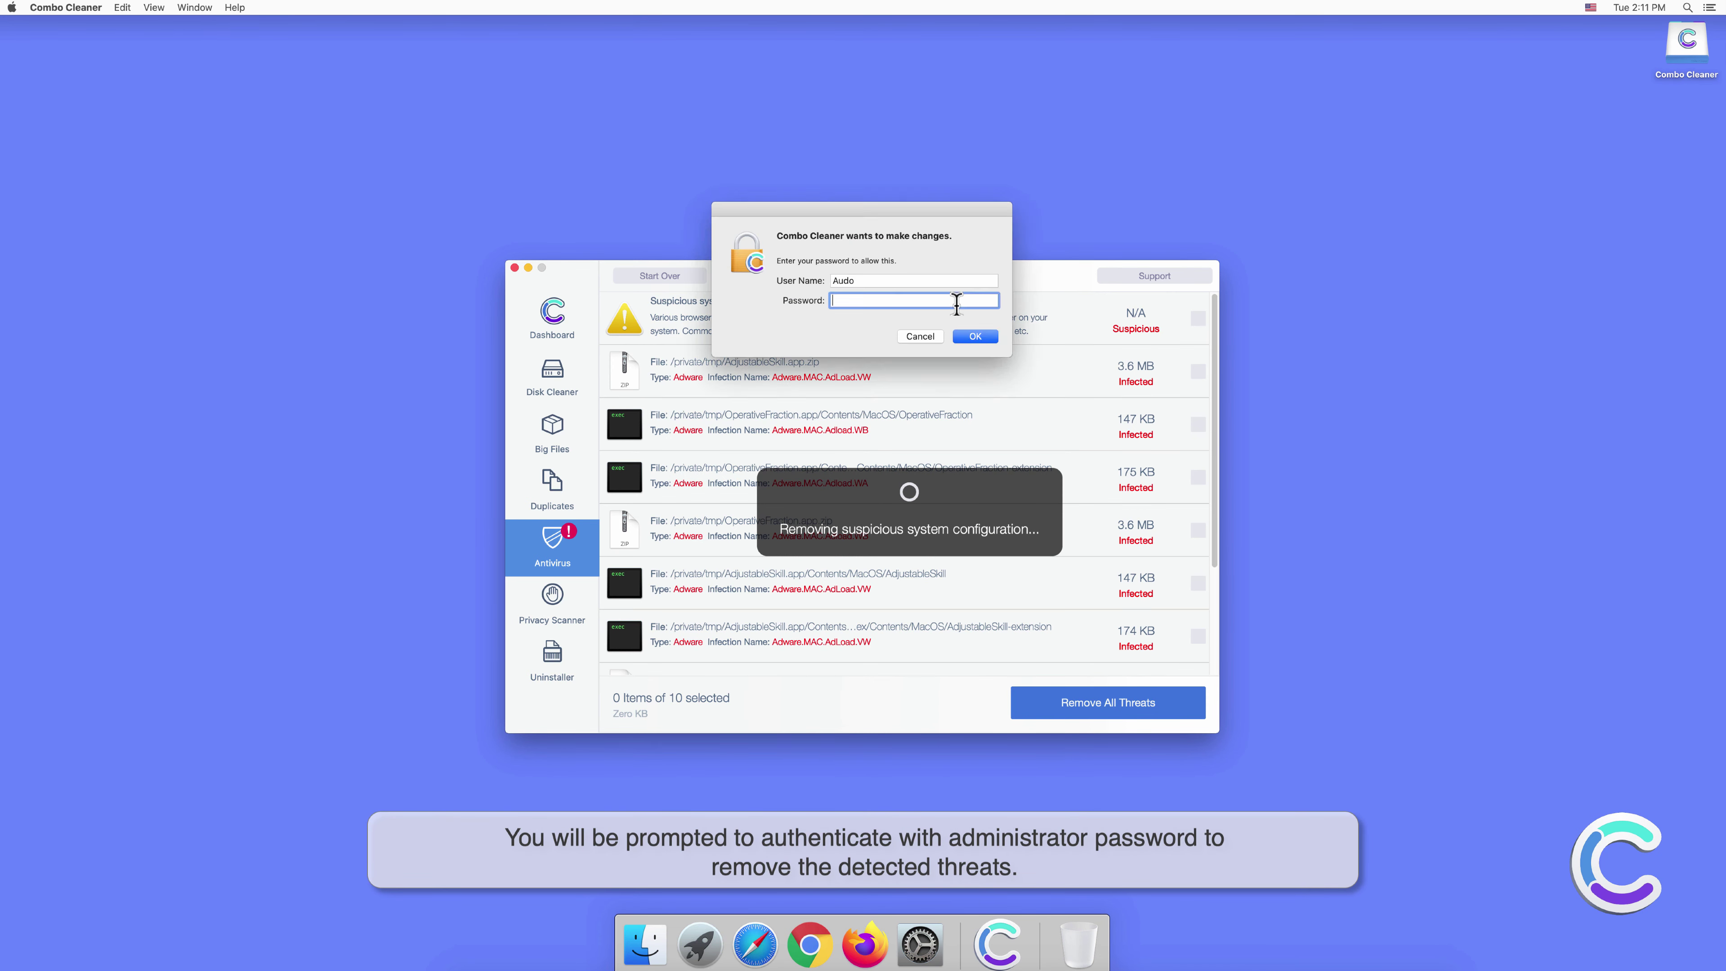
text(••••••)
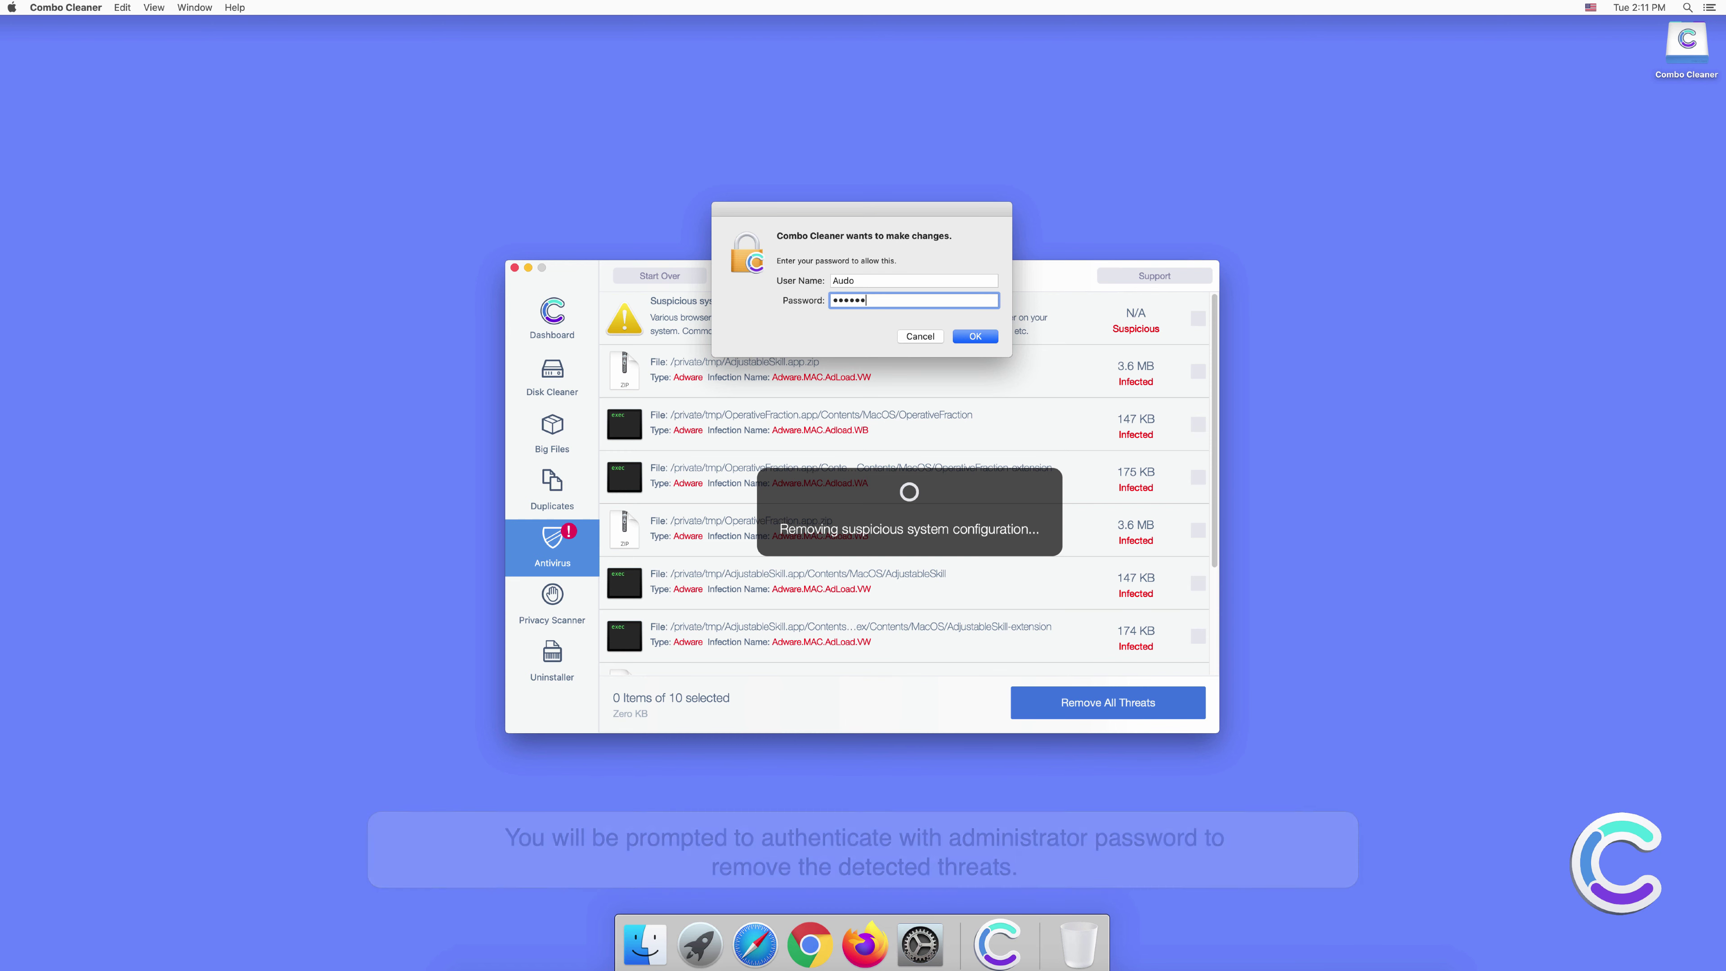
click(971, 337)
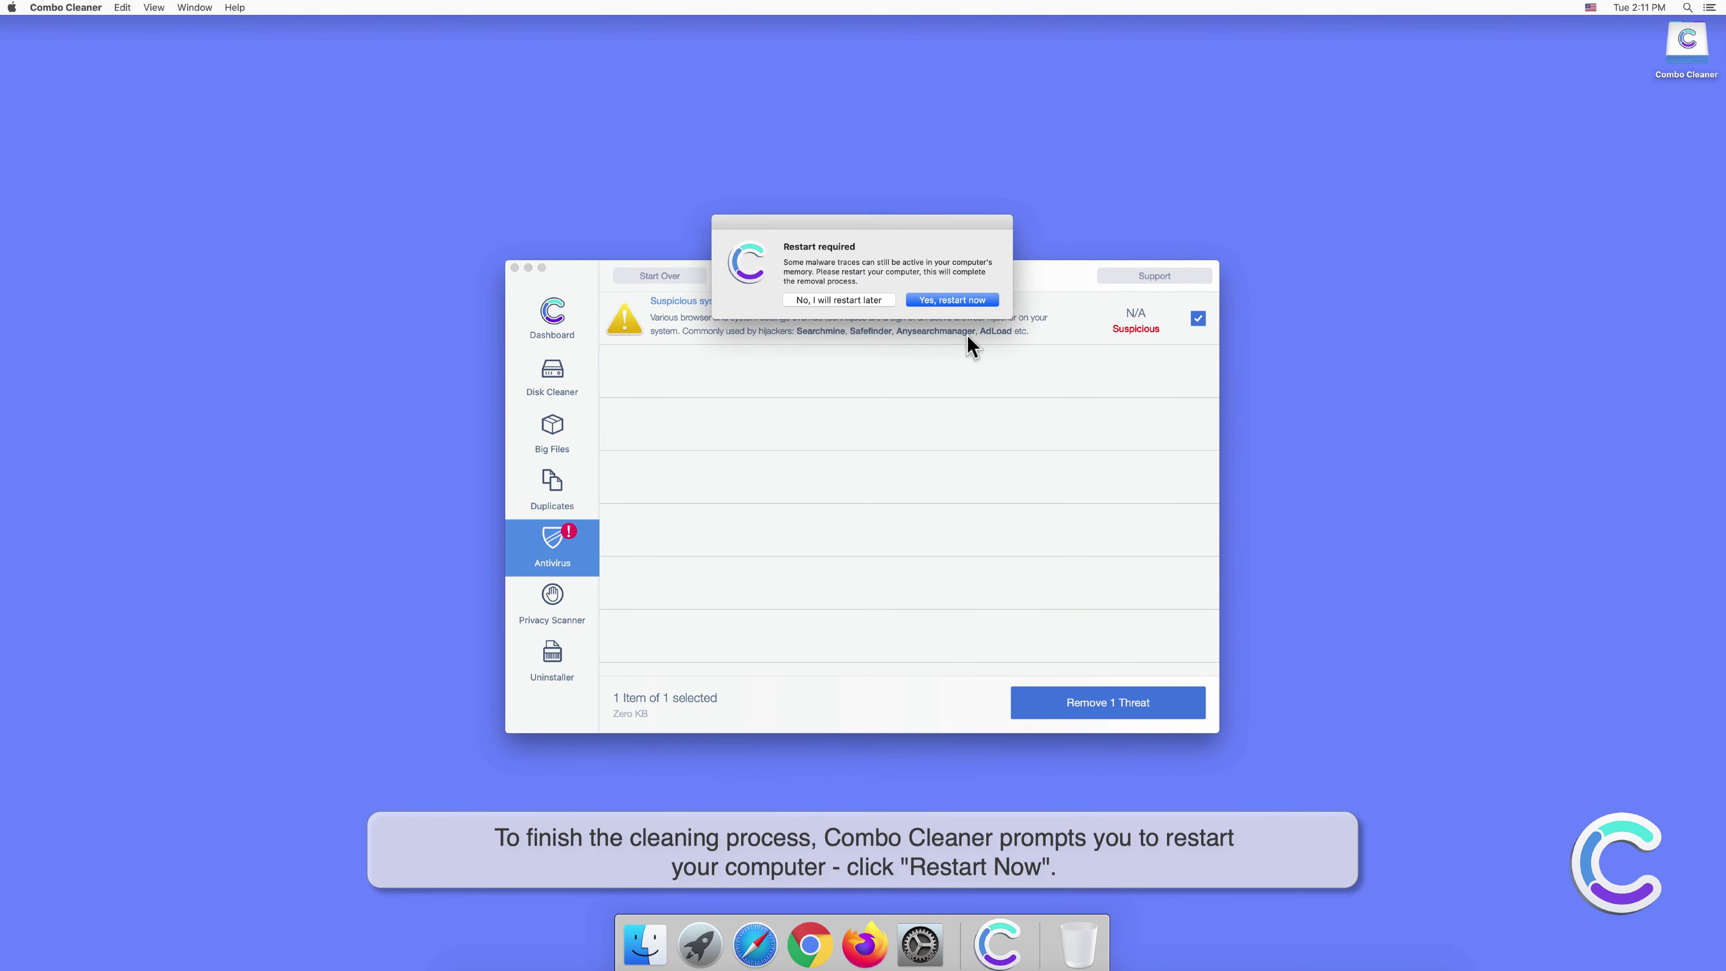
click(959, 301)
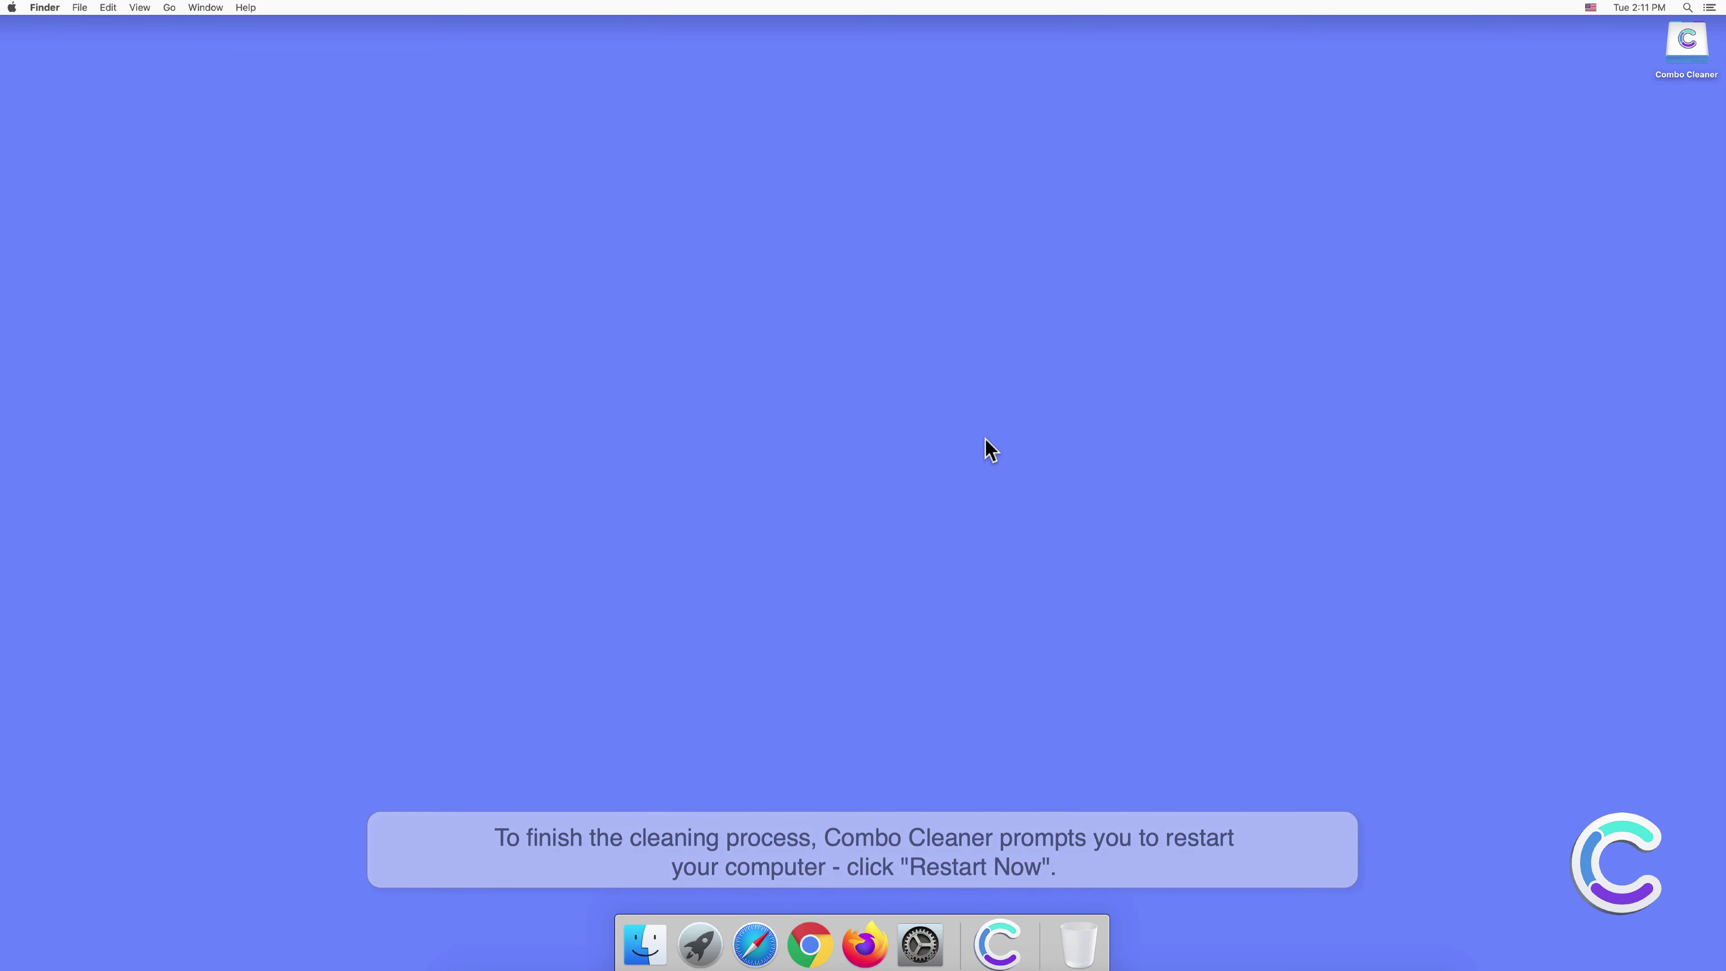